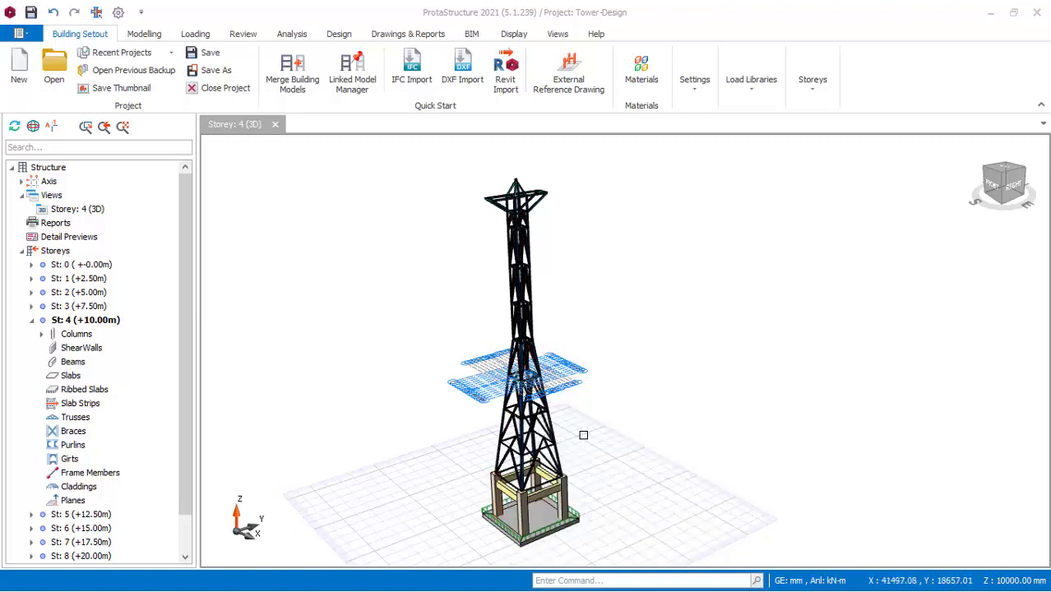
Examine the 3D lattice tower model from several sides, from the concrete base to the top
mouse_move(582, 434)
middle_down()
mouse_move(575, 420)
mouse_move(591, 444)
middle_up()
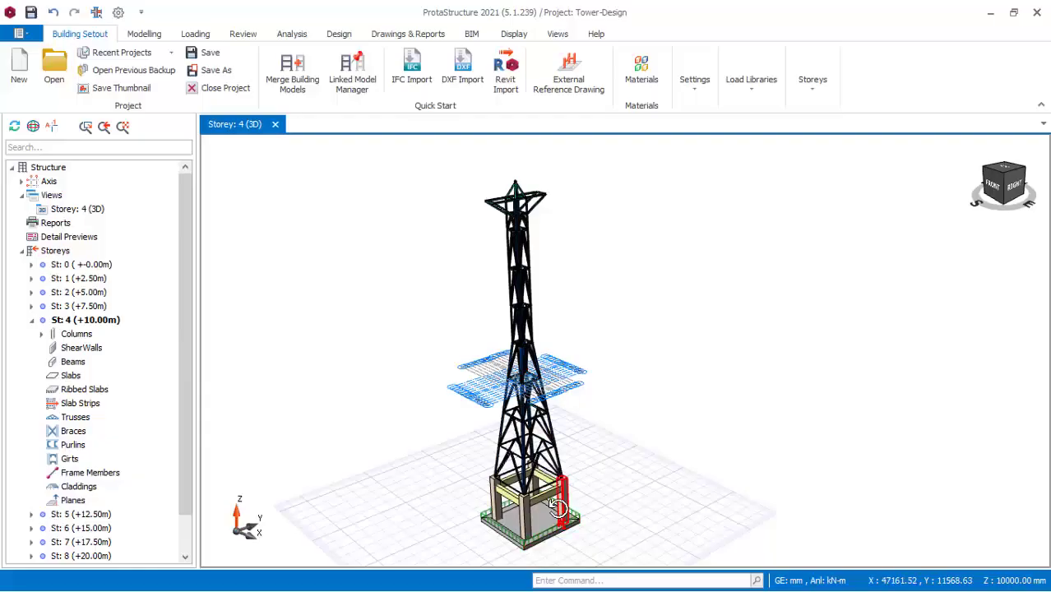
middle_drag(558, 507, 565, 472)
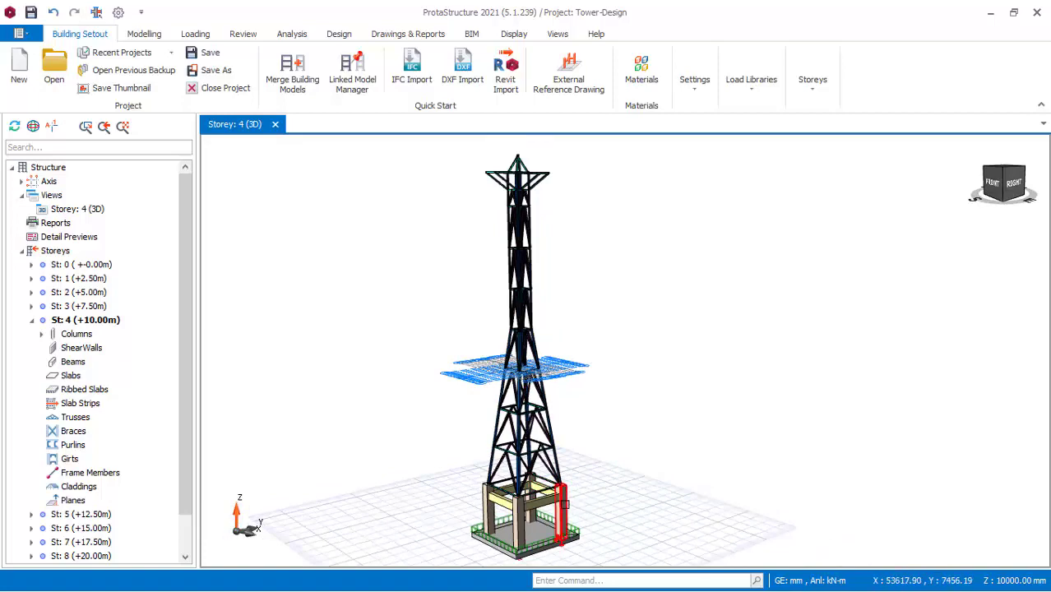
scroll(537, 473, down, 2)
scroll(530, 461, up, 6)
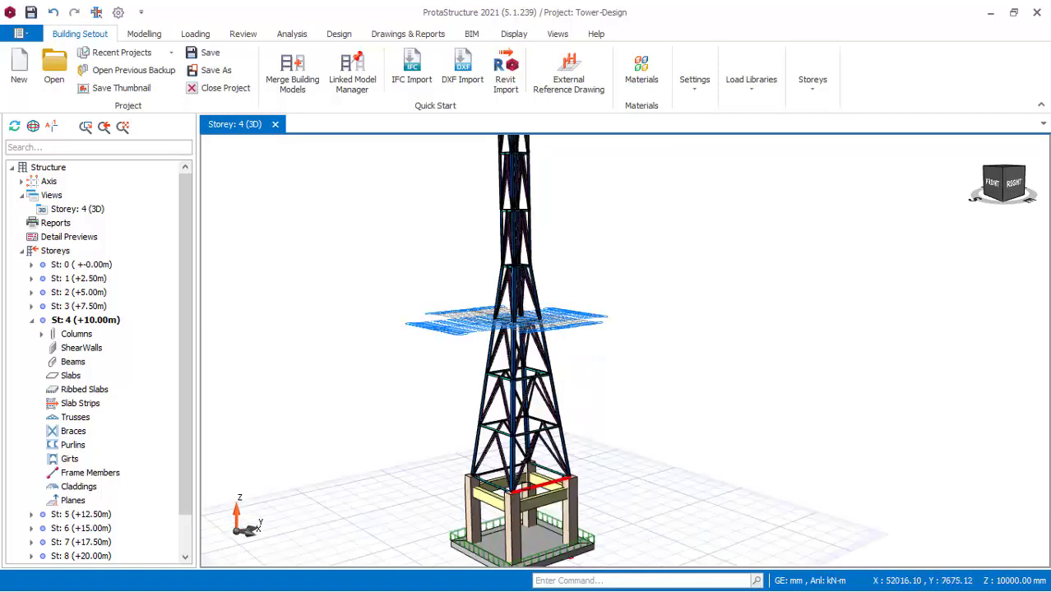
scroll(429, 373, up, 4)
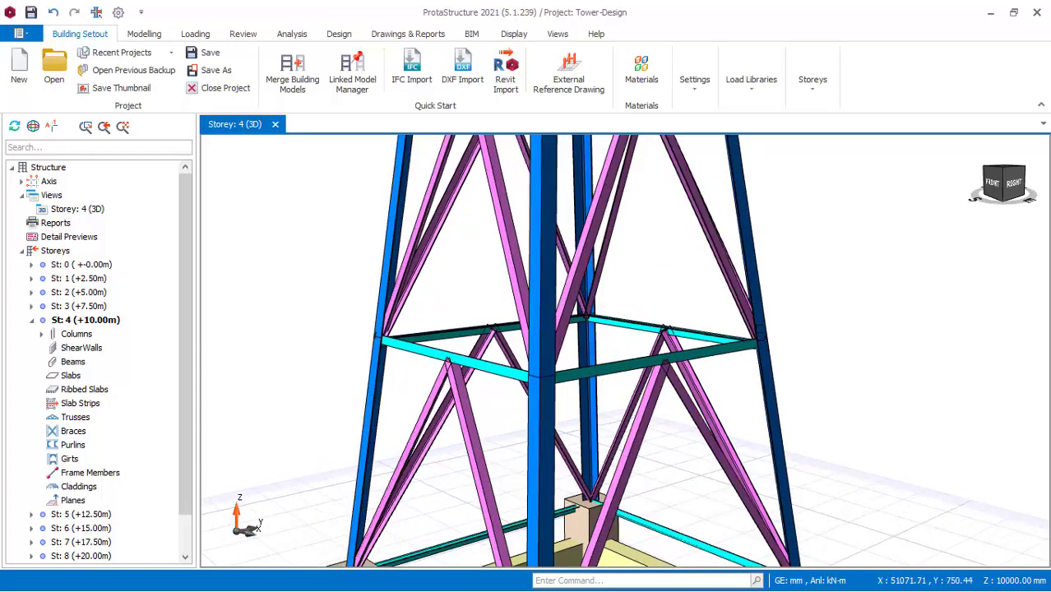
scroll(605, 340, down, 5)
middle_drag(605, 341, 677, 487)
scroll(677, 487, down, 5)
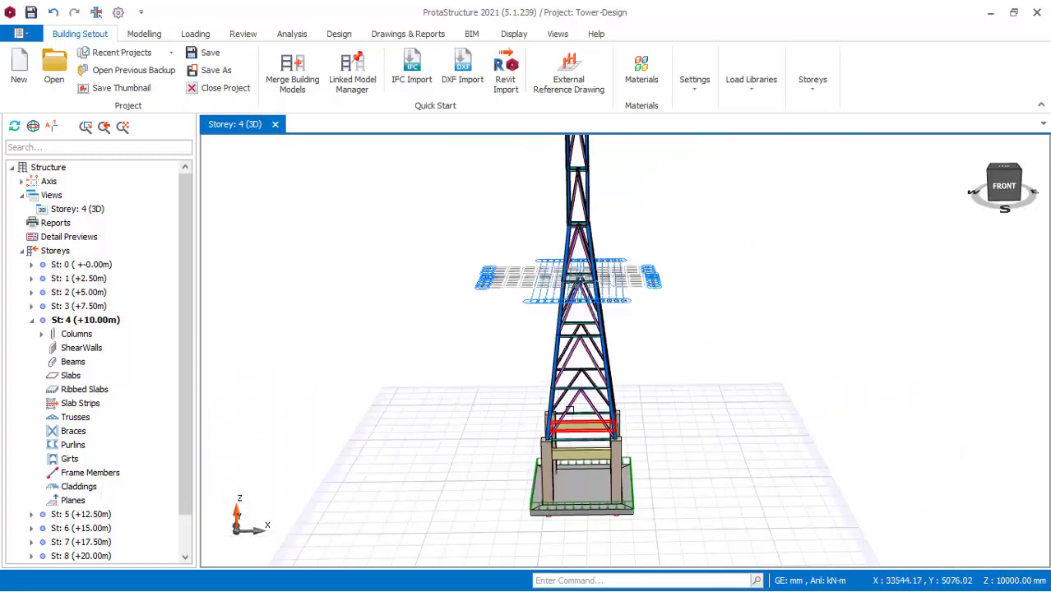
mouse_move(625, 407)
middle_down()
mouse_move(617, 427)
mouse_move(648, 385)
mouse_move(621, 346)
middle_up()
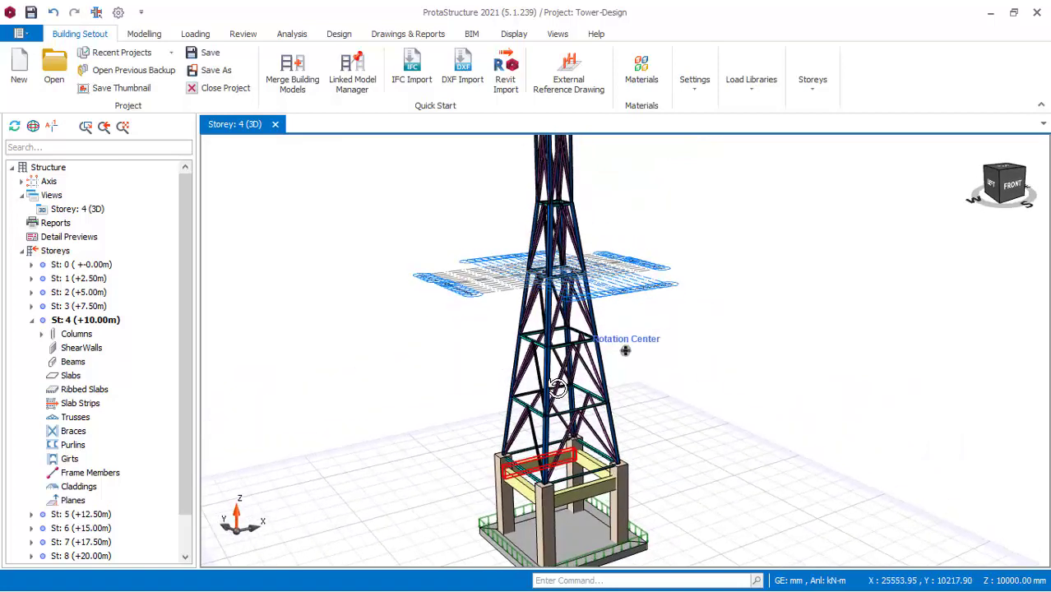
scroll(608, 369, up, 2)
scroll(608, 368, down, 3)
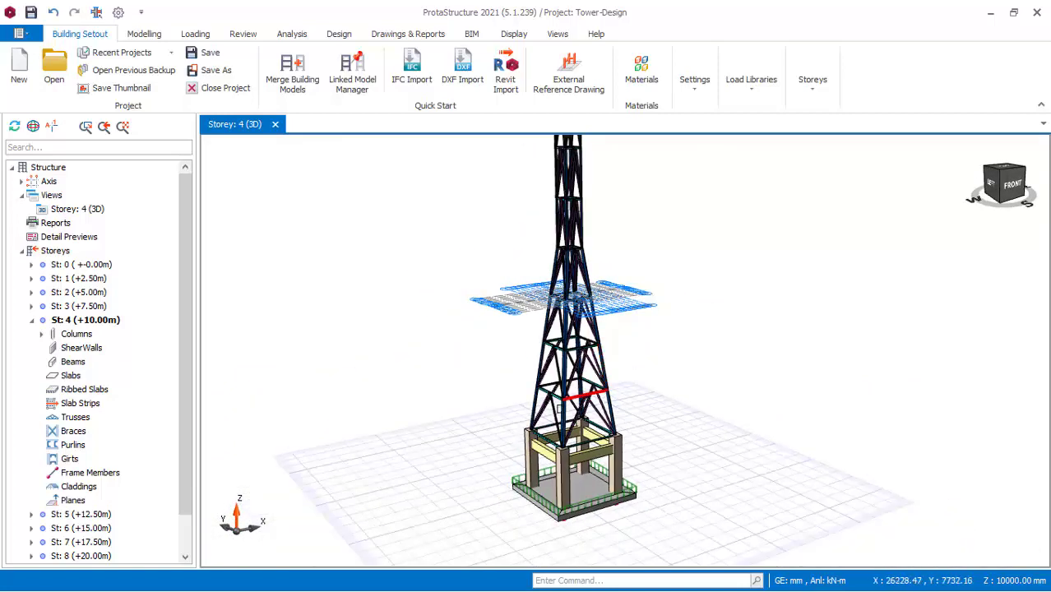
scroll(585, 370, down, 1)
scroll(592, 230, up, 1)
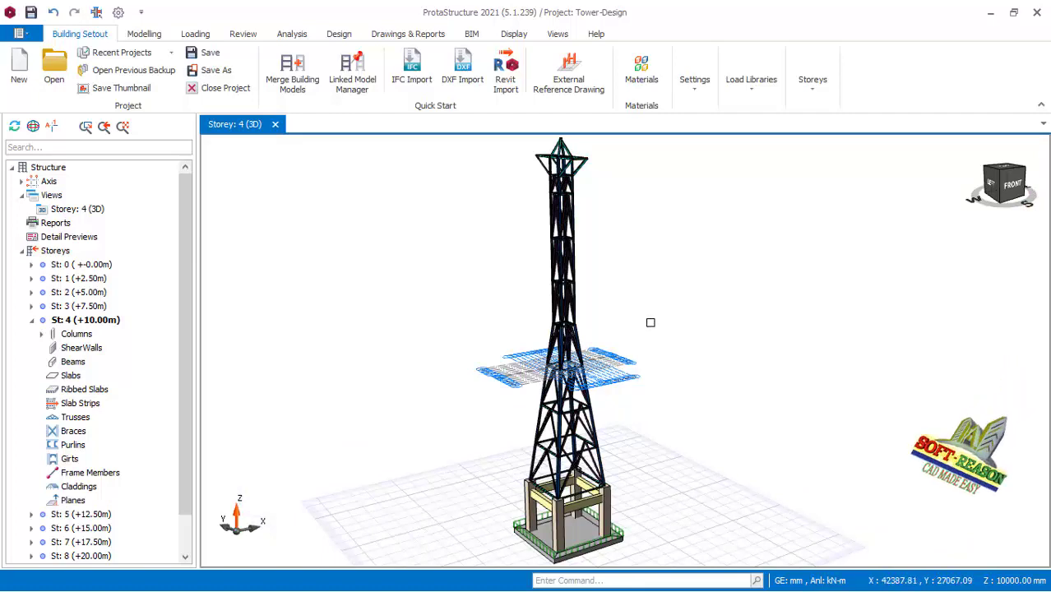
Generate the load combinations automatically with Wind Loading and Soil Pressure added to the horizontal load cases, and accept them
click(196, 34)
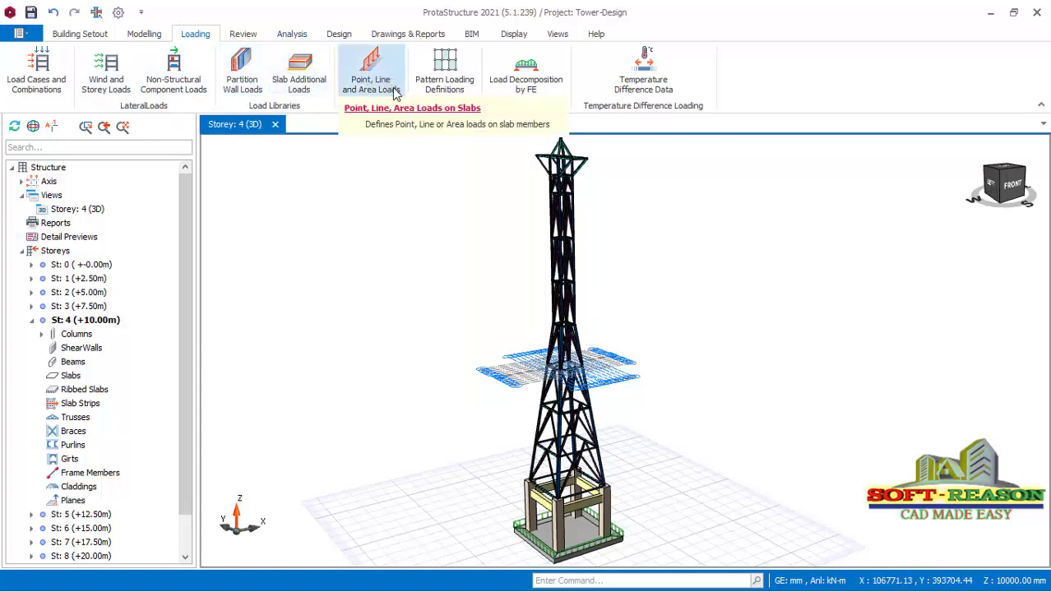
mouse_move(626, 351)
middle_down()
mouse_move(638, 468)
mouse_move(647, 455)
mouse_move(615, 441)
mouse_move(614, 451)
middle_up()
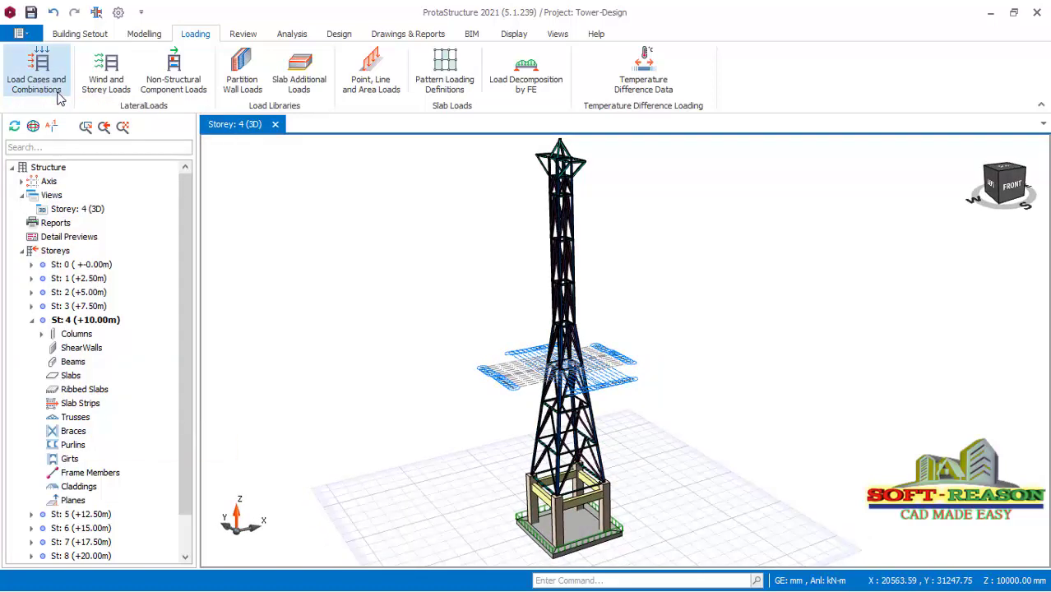
click(49, 76)
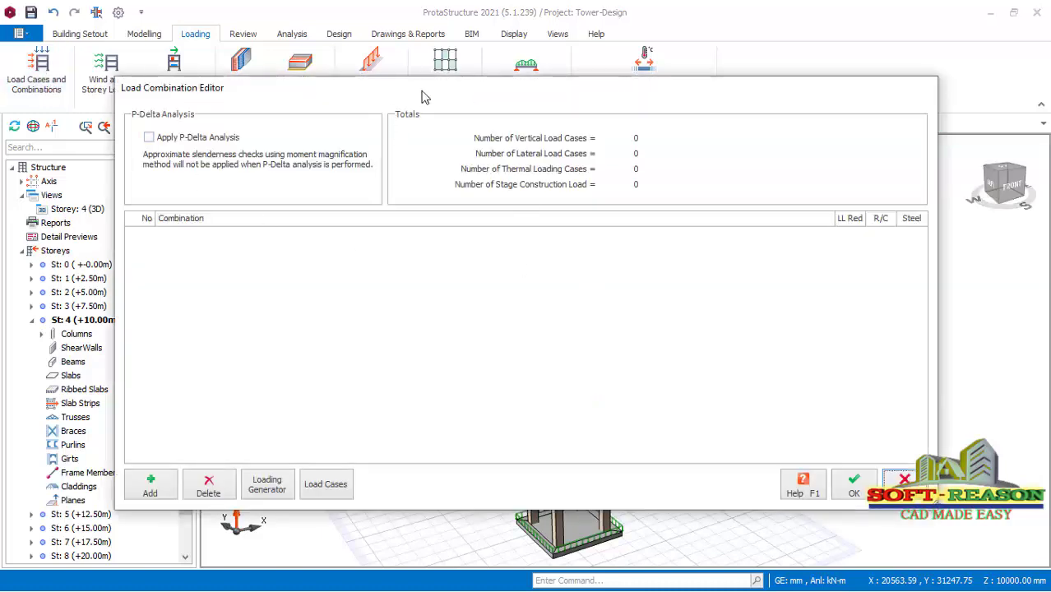
mouse_move(457, 101)
mouse_down()
mouse_move(519, 105)
mouse_move(470, 96)
mouse_up()
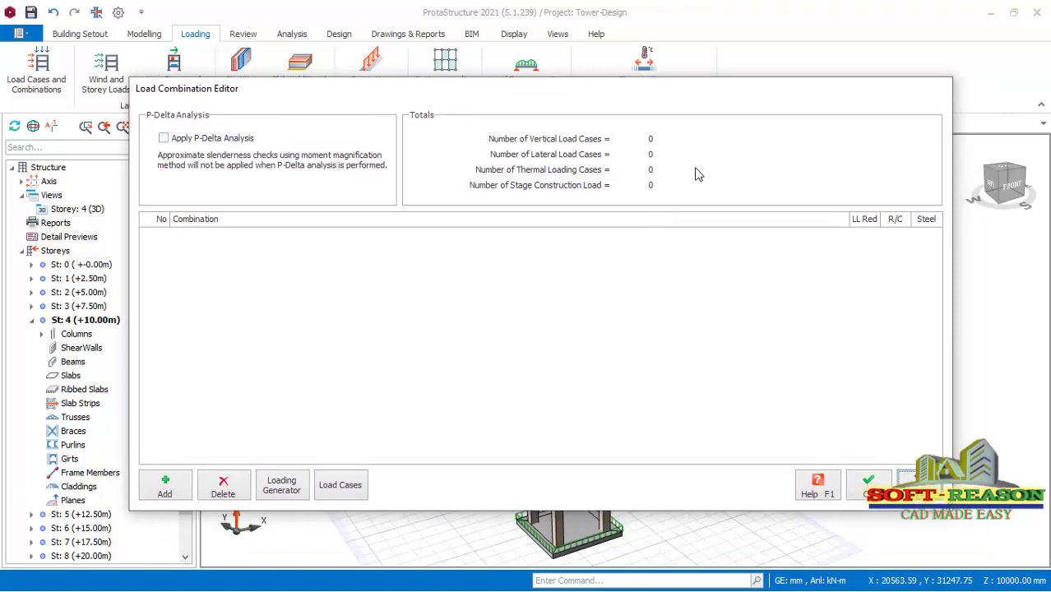
click(280, 485)
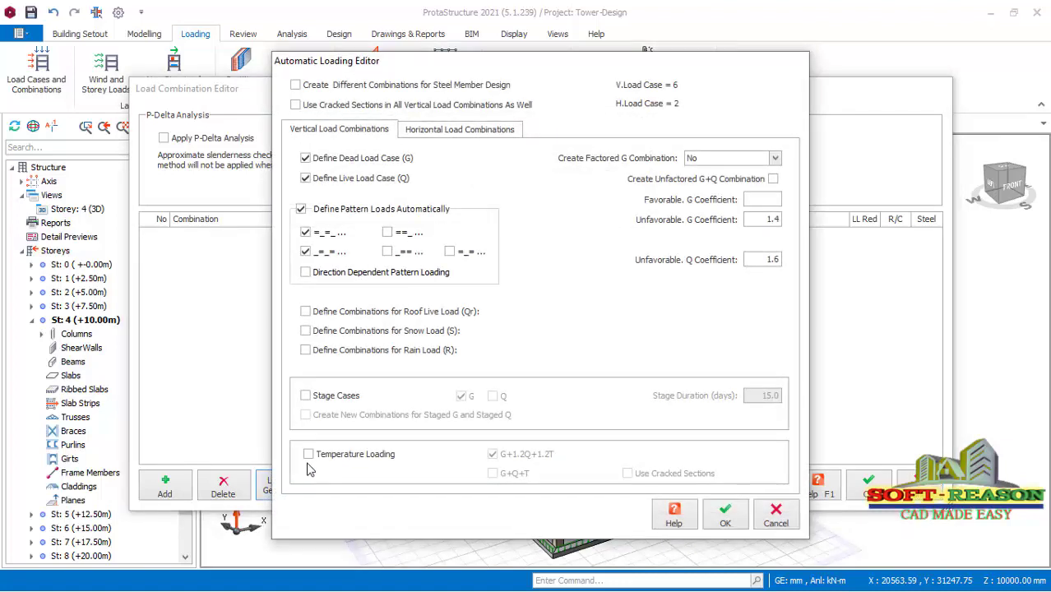
drag(572, 71, 641, 76)
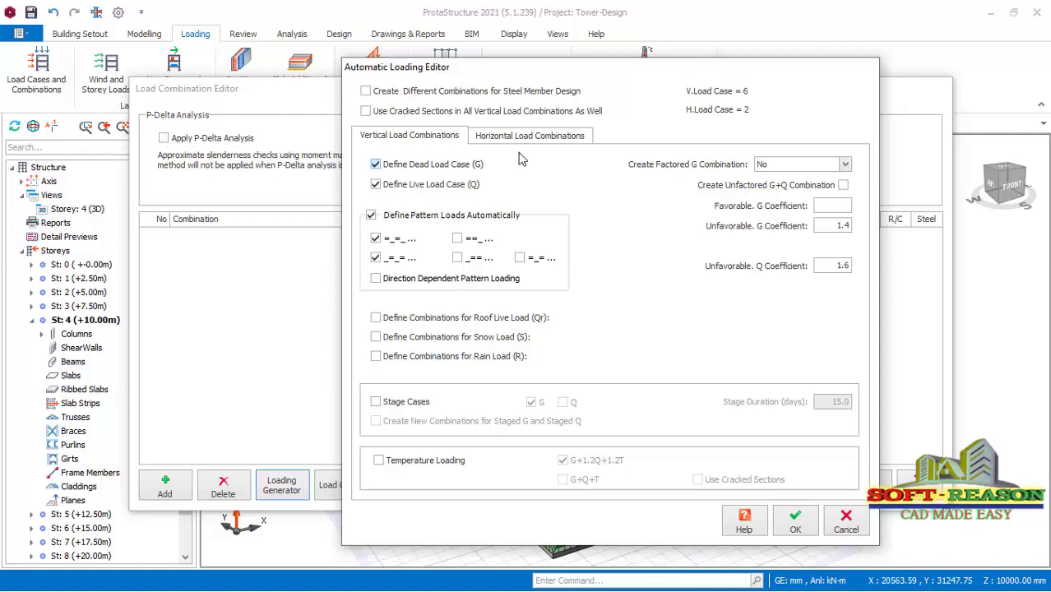
click(547, 138)
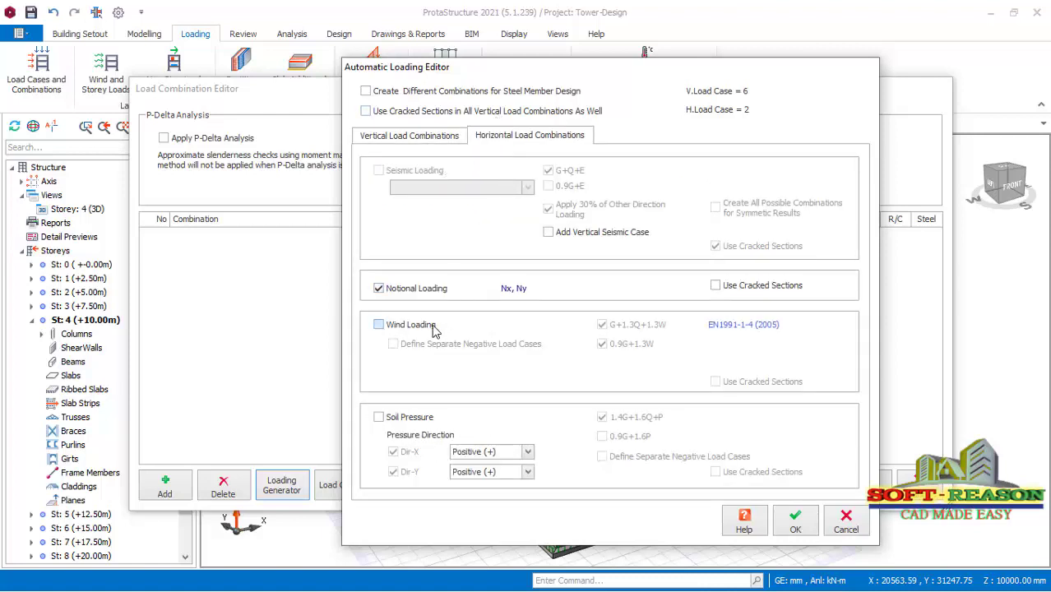
click(379, 325)
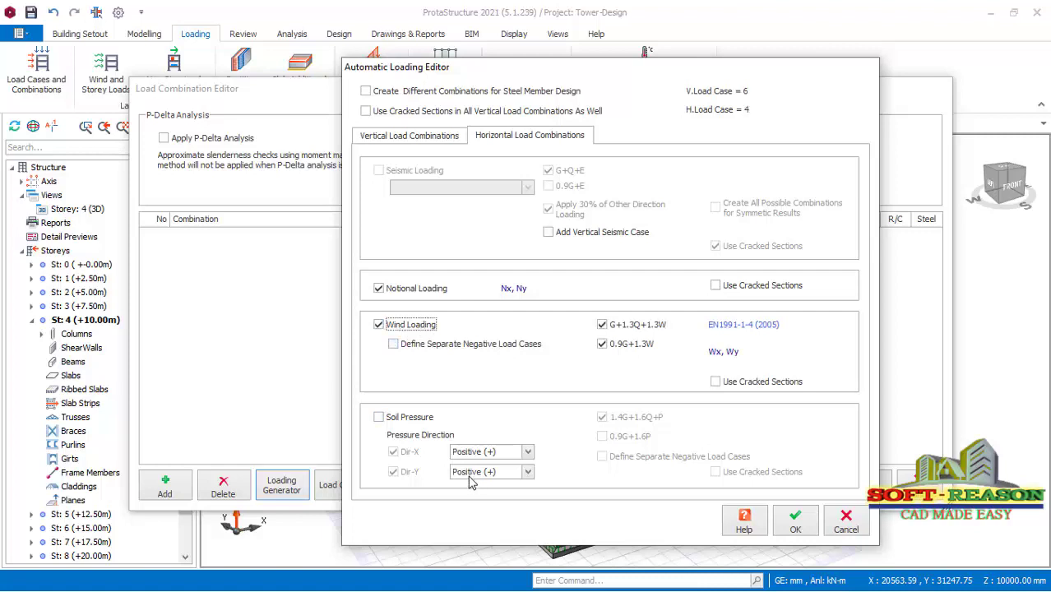
click(379, 417)
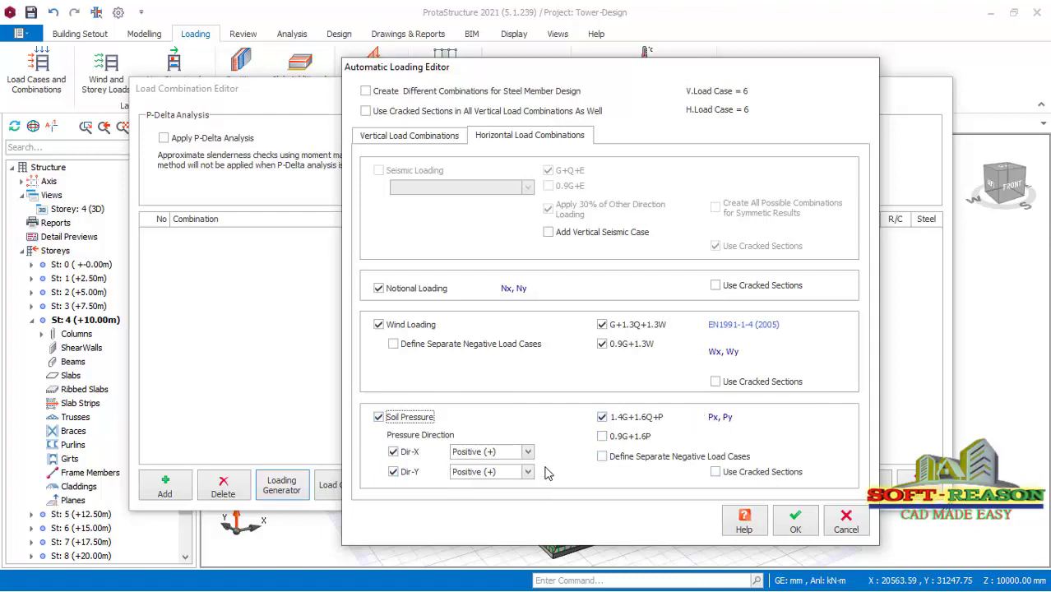
click(798, 522)
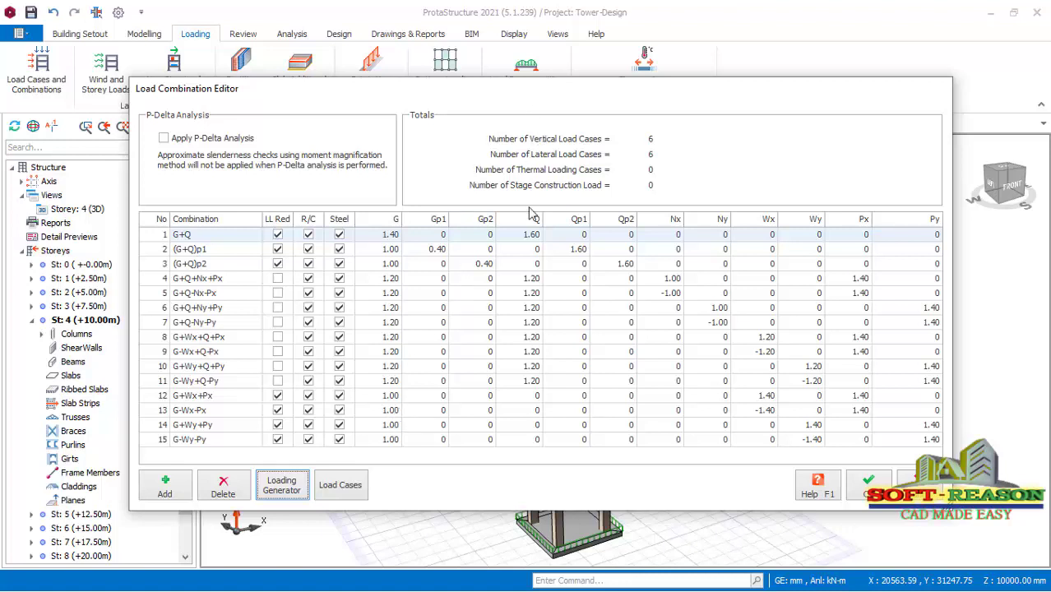
click(868, 484)
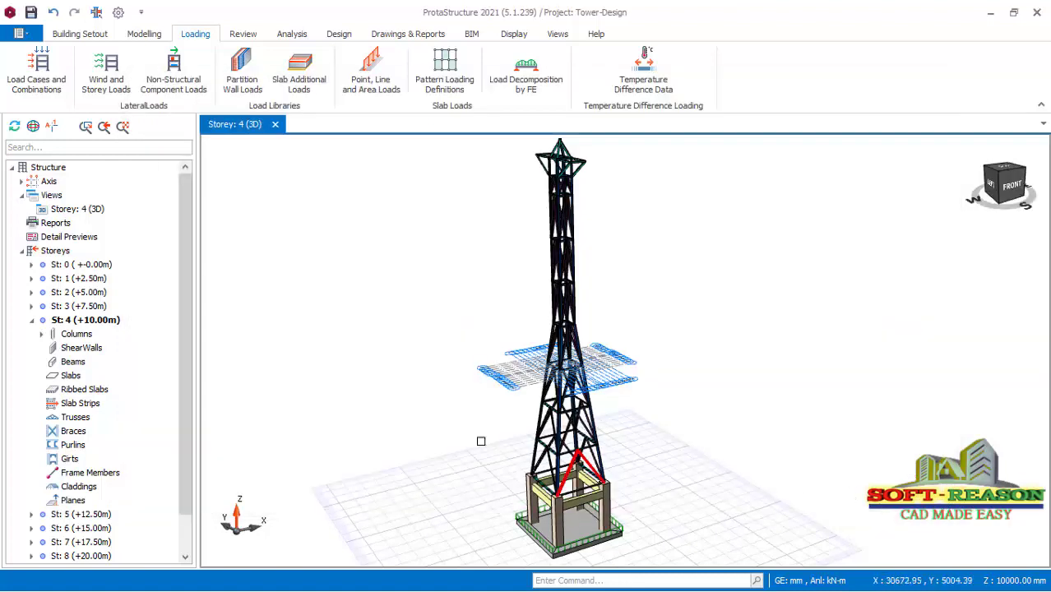
Set the minimum wind pressure to 45.0 kPa in the Wind Load Calculator, then apply it and accept the storey loads
click(114, 84)
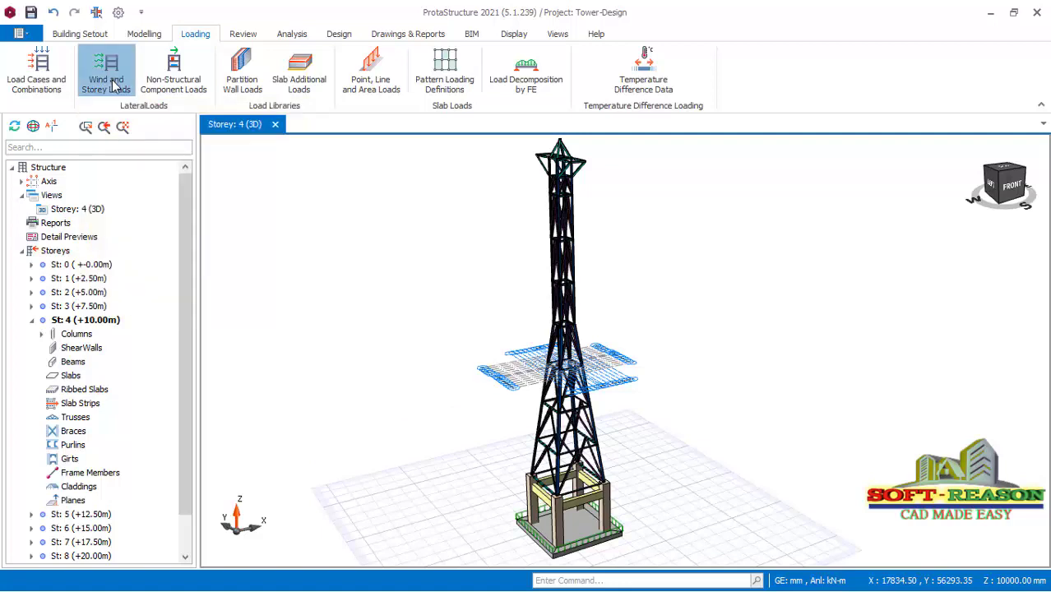
drag(627, 141, 691, 153)
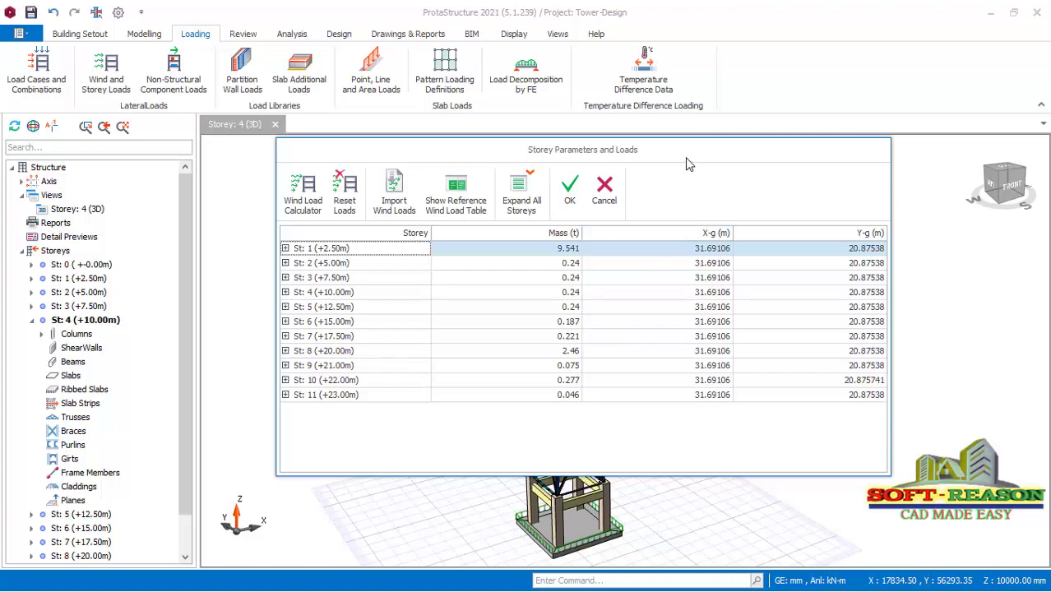
drag(704, 155, 760, 188)
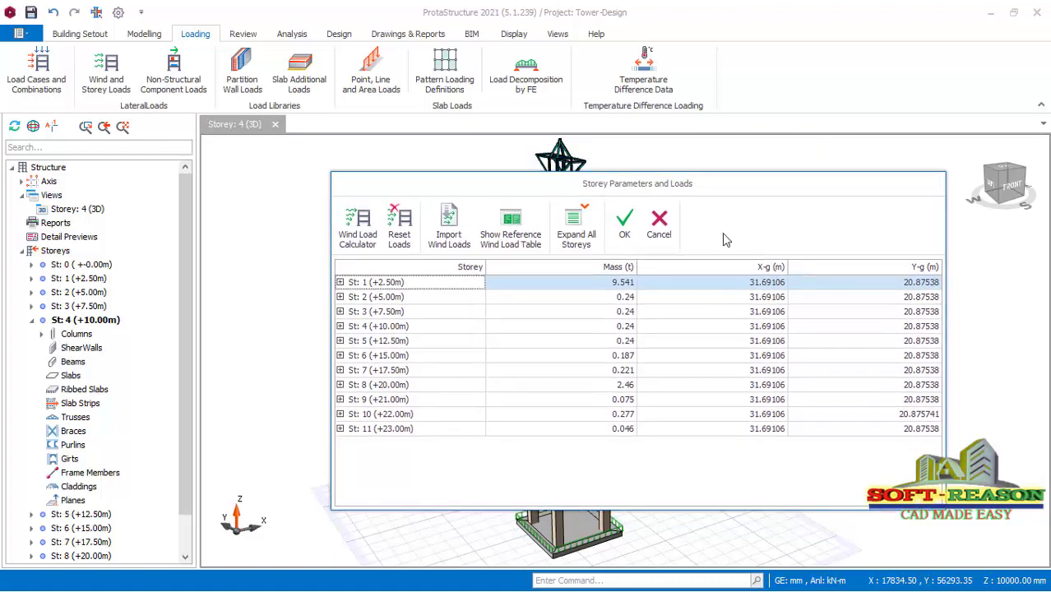
click(366, 241)
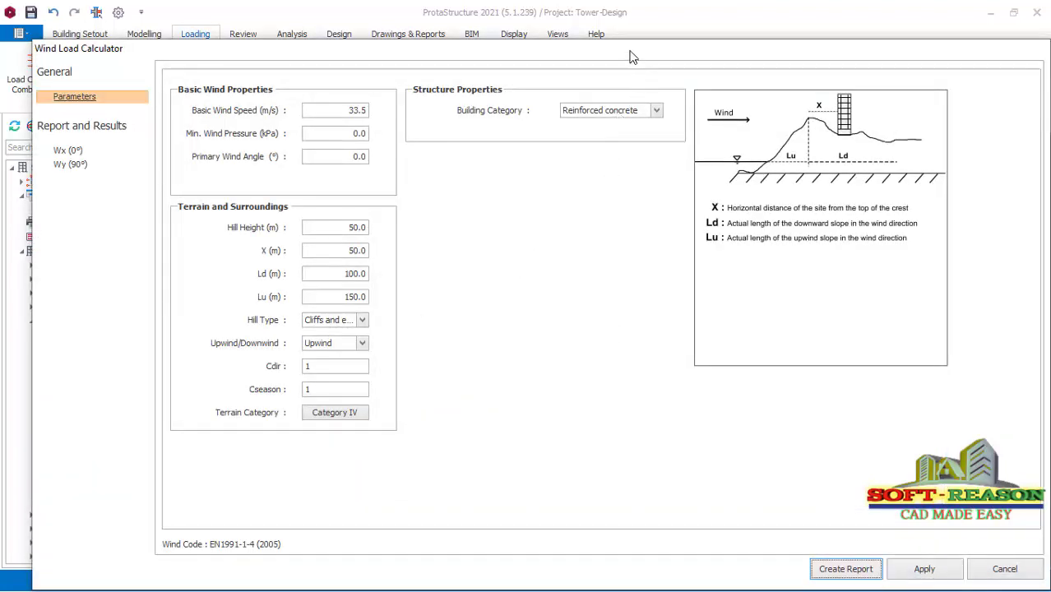
drag(630, 56, 664, 41)
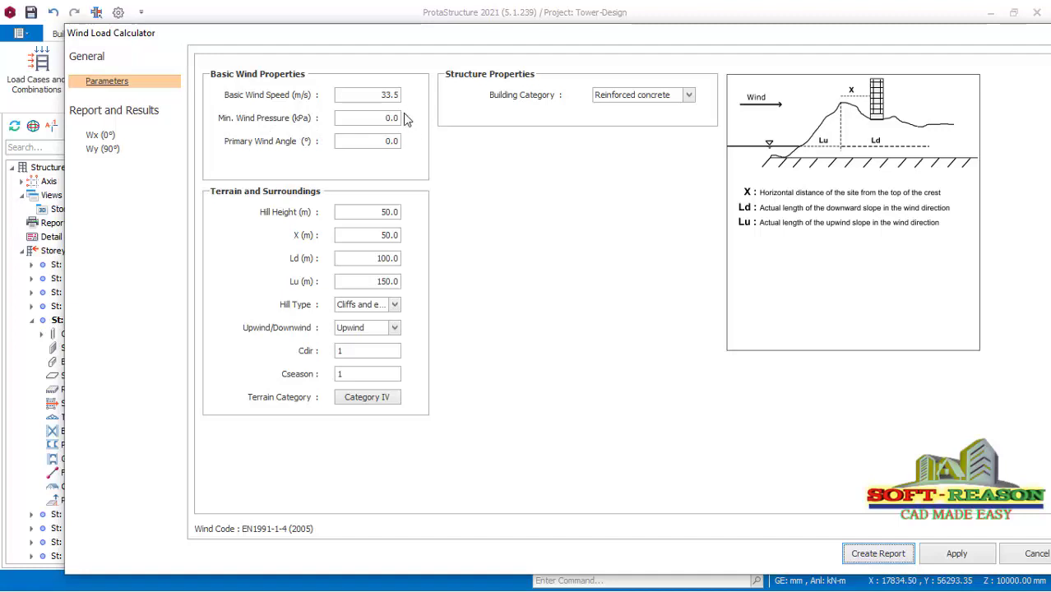
drag(384, 119, 421, 123)
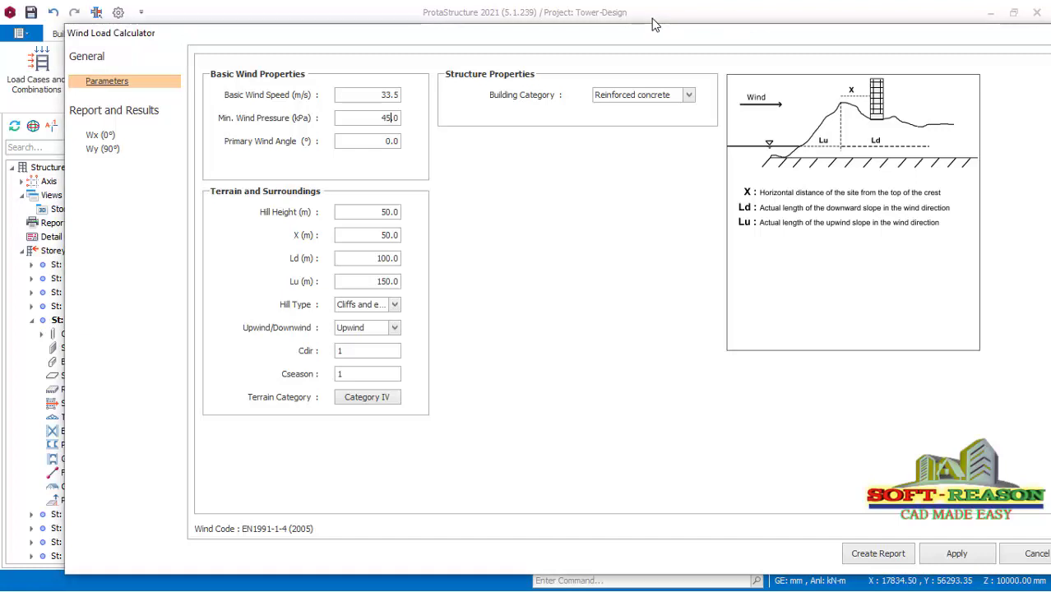
drag(658, 46, 625, 30)
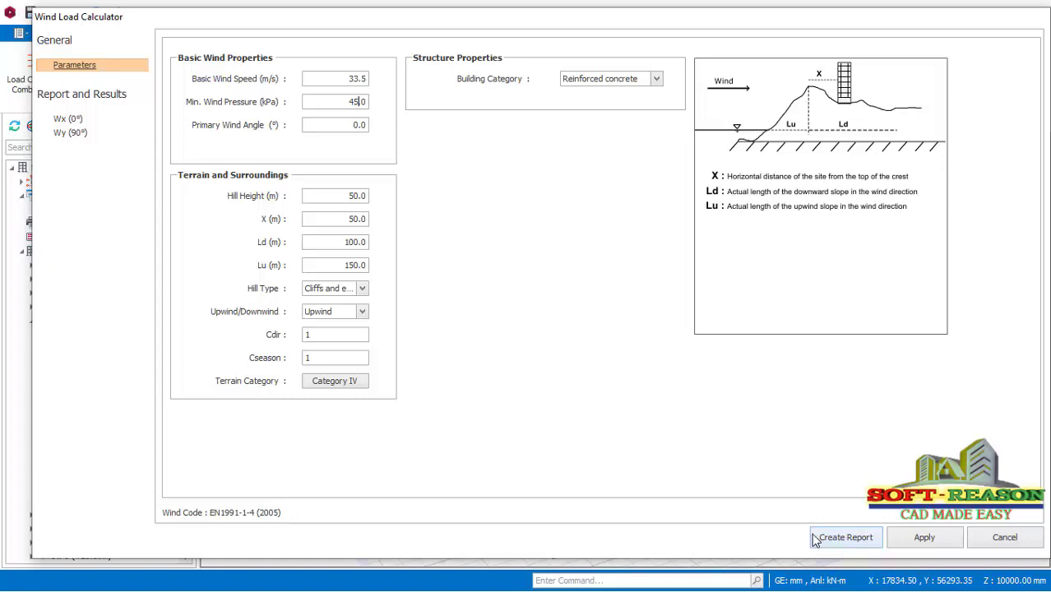
click(930, 539)
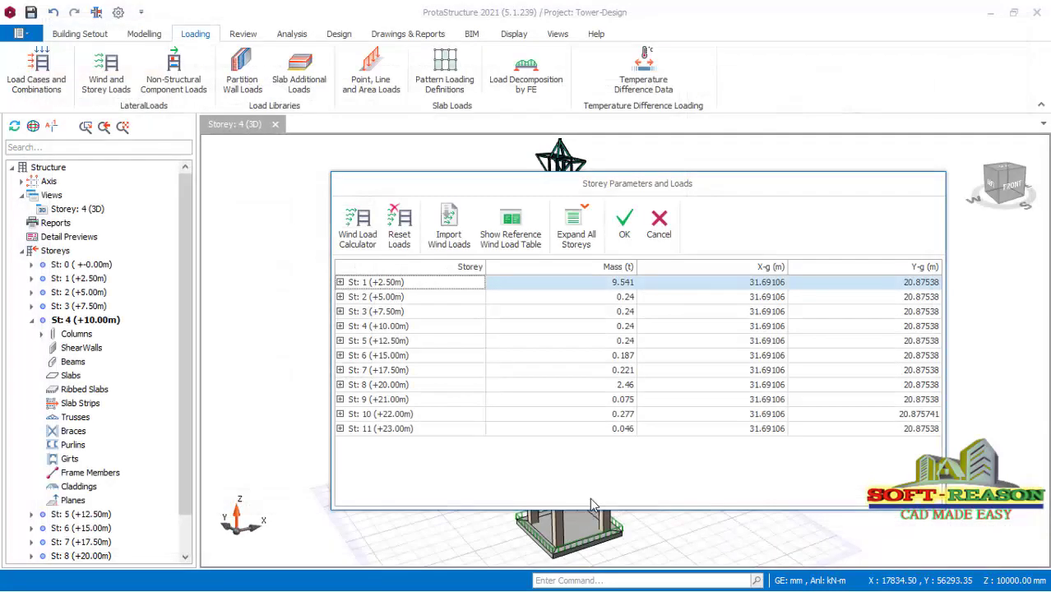
click(624, 223)
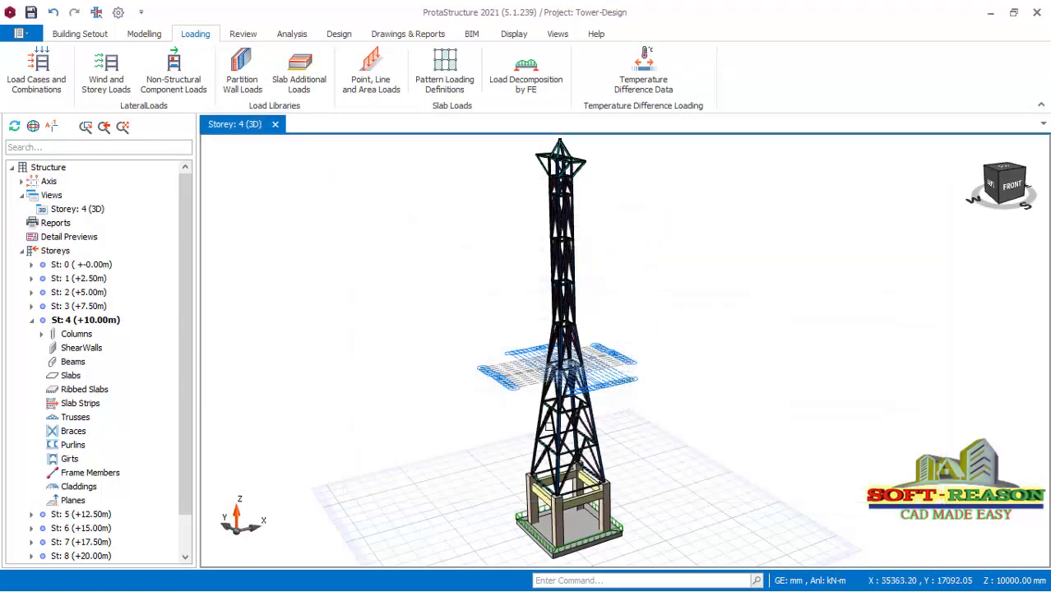
Open the Building Analysis settings for the tower model
mouse_move(633, 459)
middle_down()
mouse_move(570, 481)
mouse_move(683, 446)
mouse_move(681, 466)
middle_up()
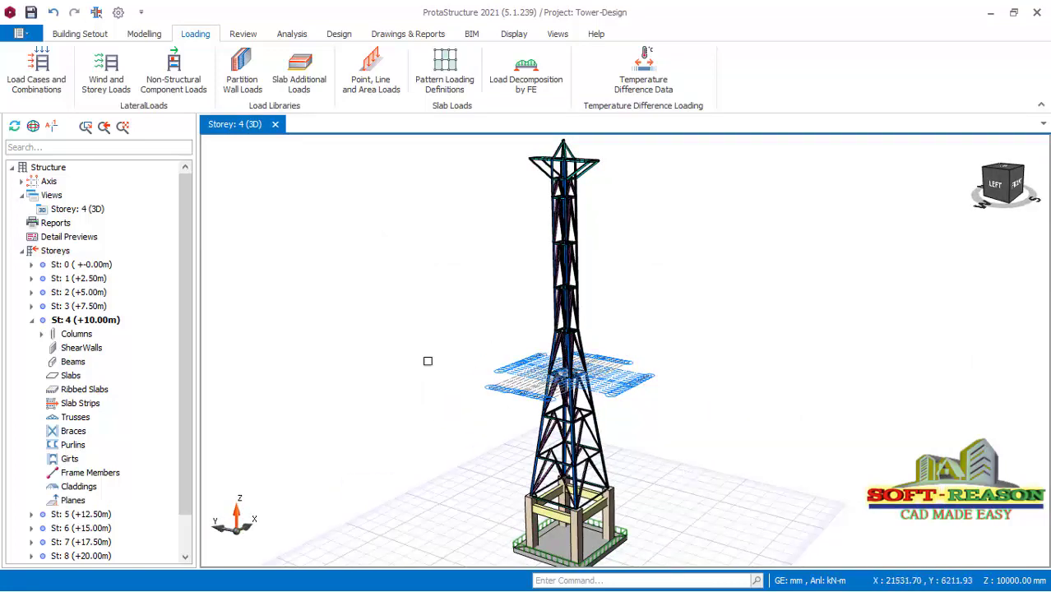
click(290, 35)
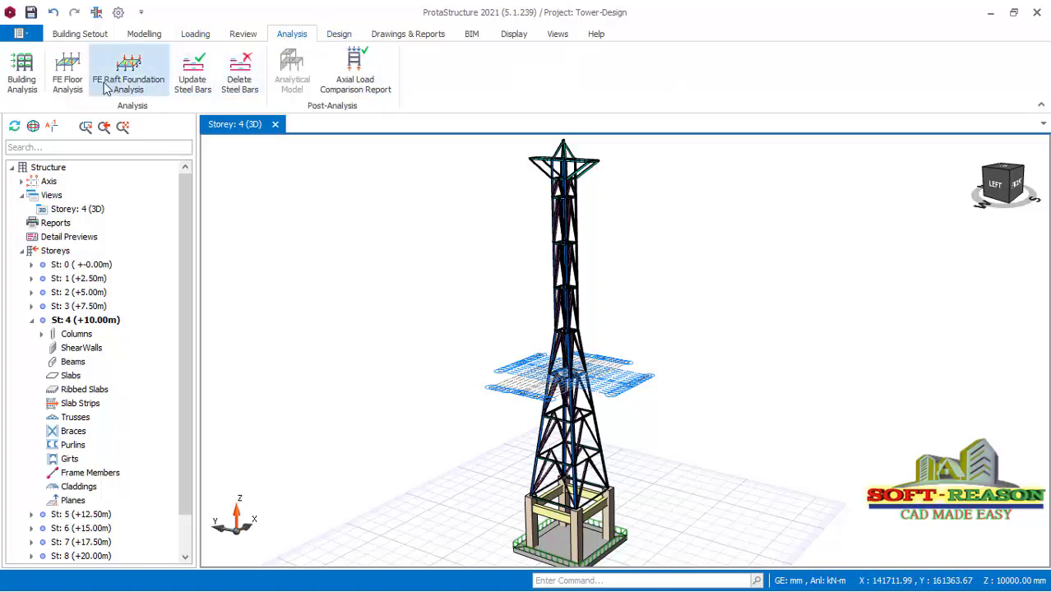
click(25, 79)
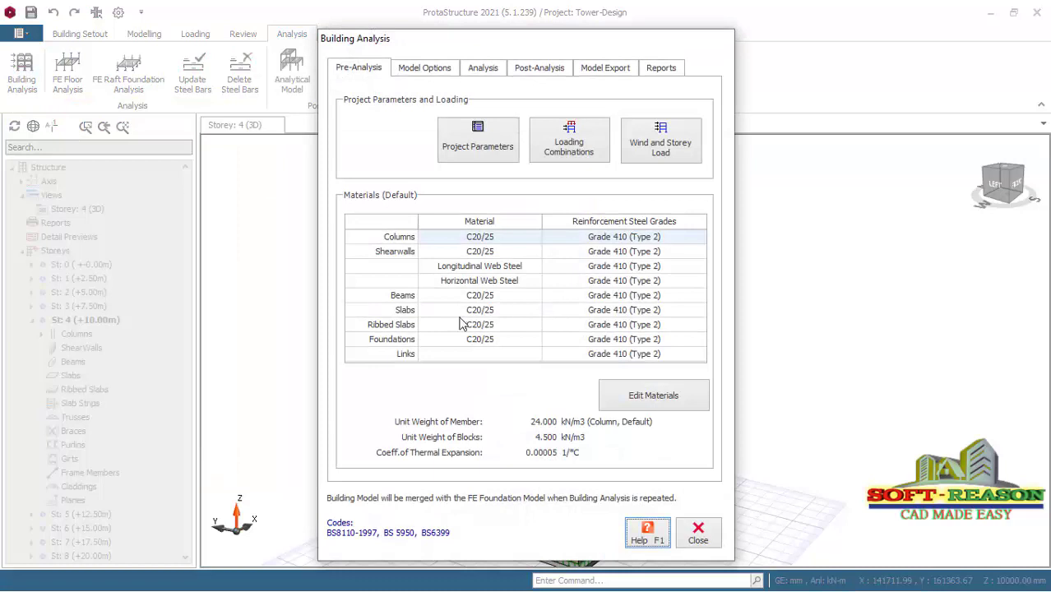
drag(487, 45, 488, 23)
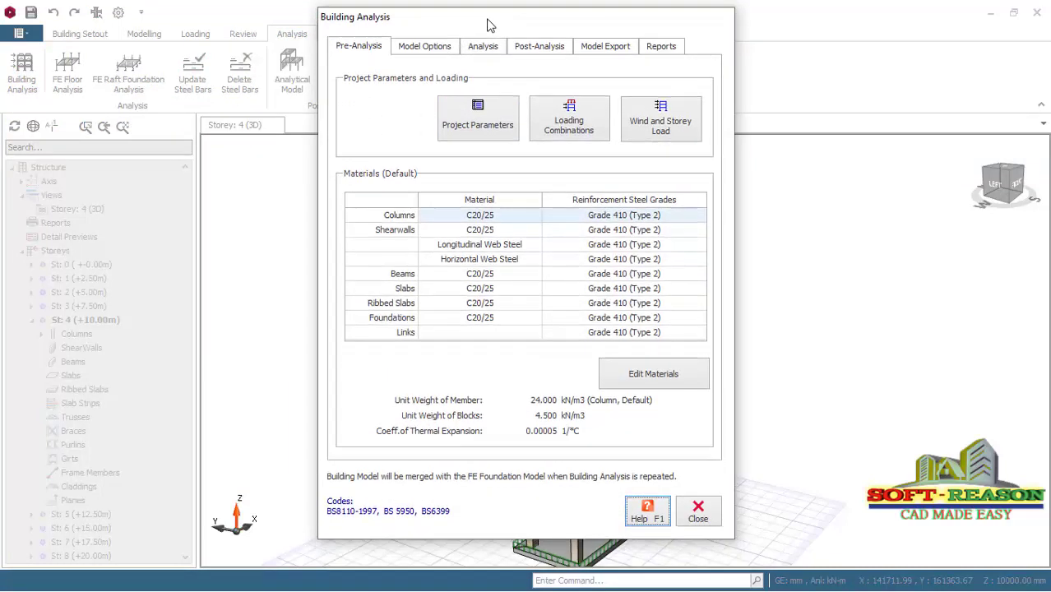
Set the allowable stress of soil to 120 kN/m2 in the project's foundation parameters and accept the parameters
click(482, 133)
drag(481, 136, 481, 158)
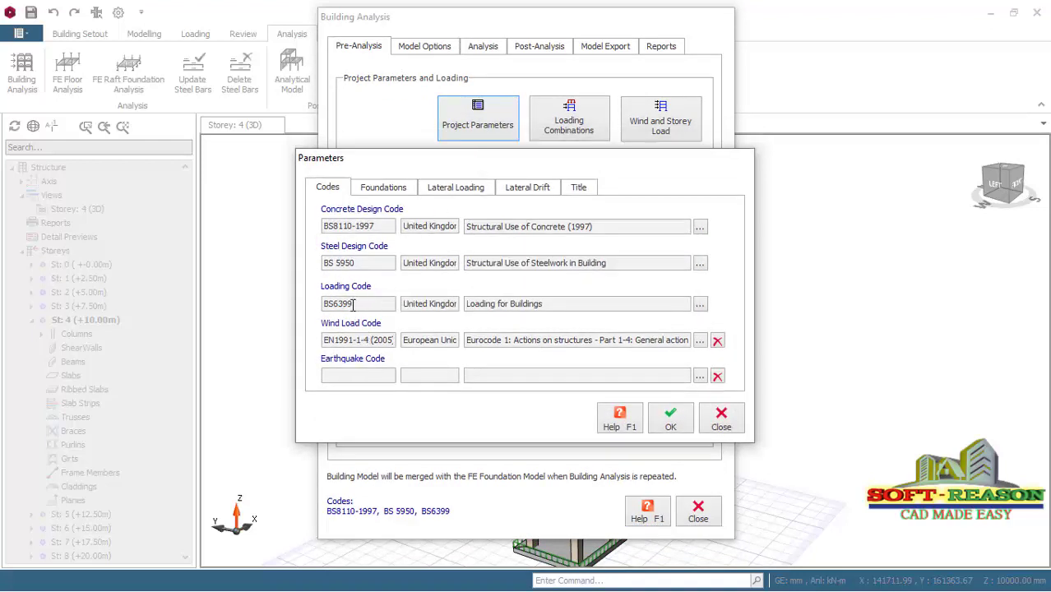
click(387, 188)
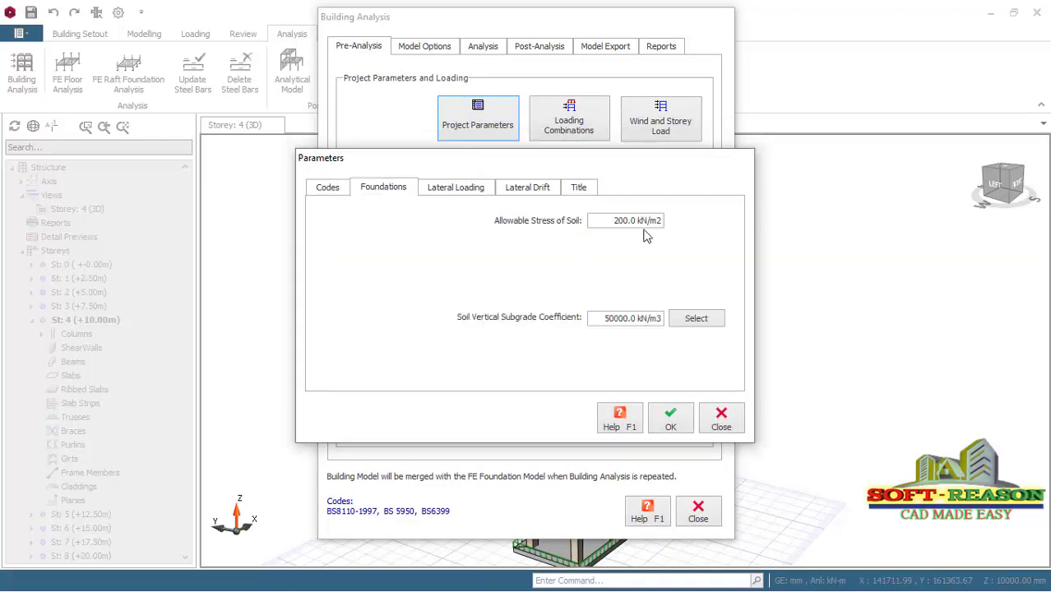
click(599, 219)
text(120)
click(581, 188)
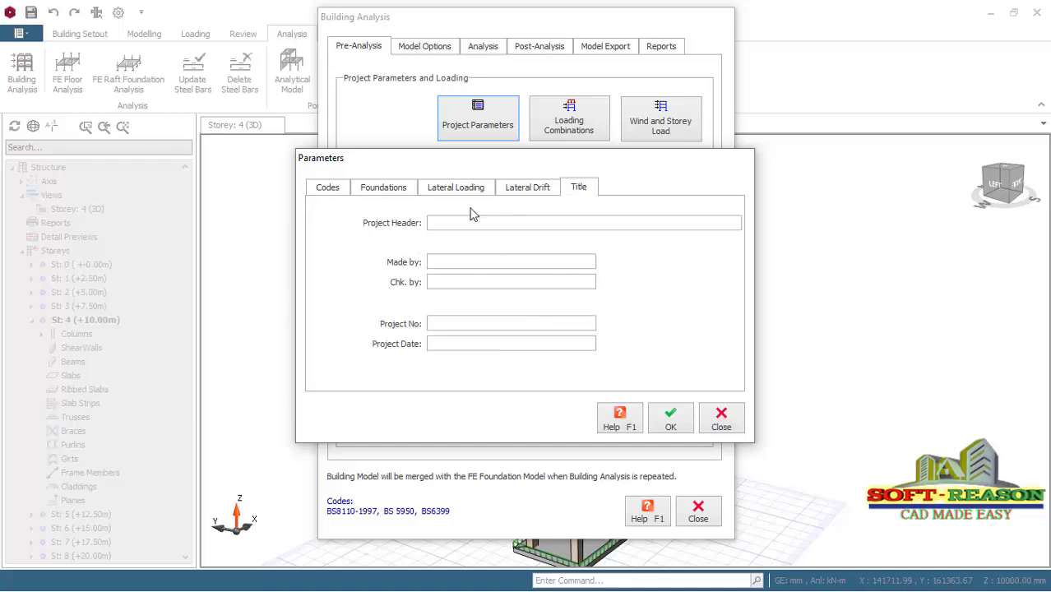
click(382, 188)
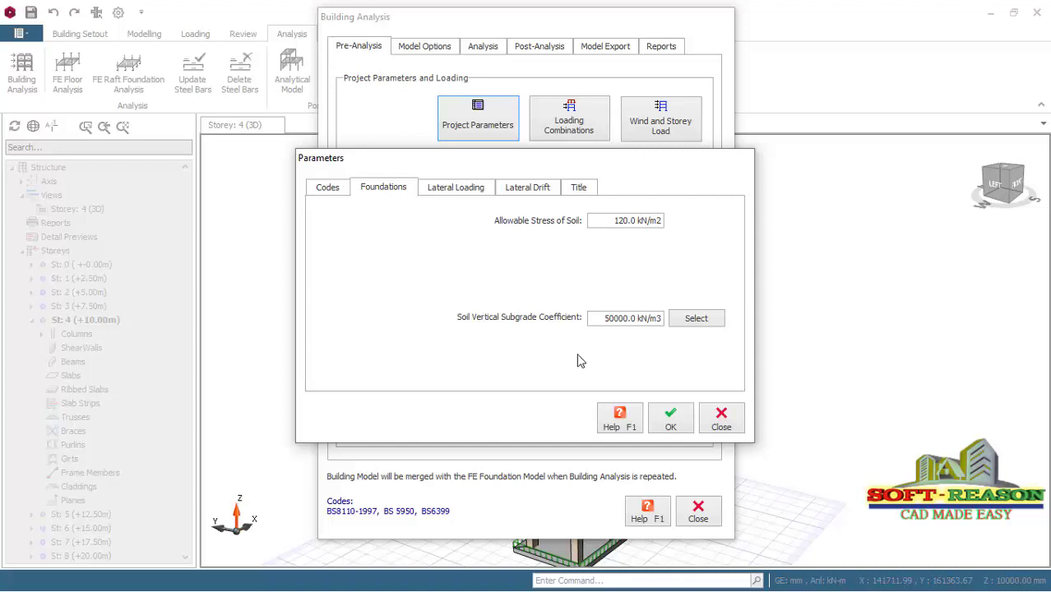
click(581, 189)
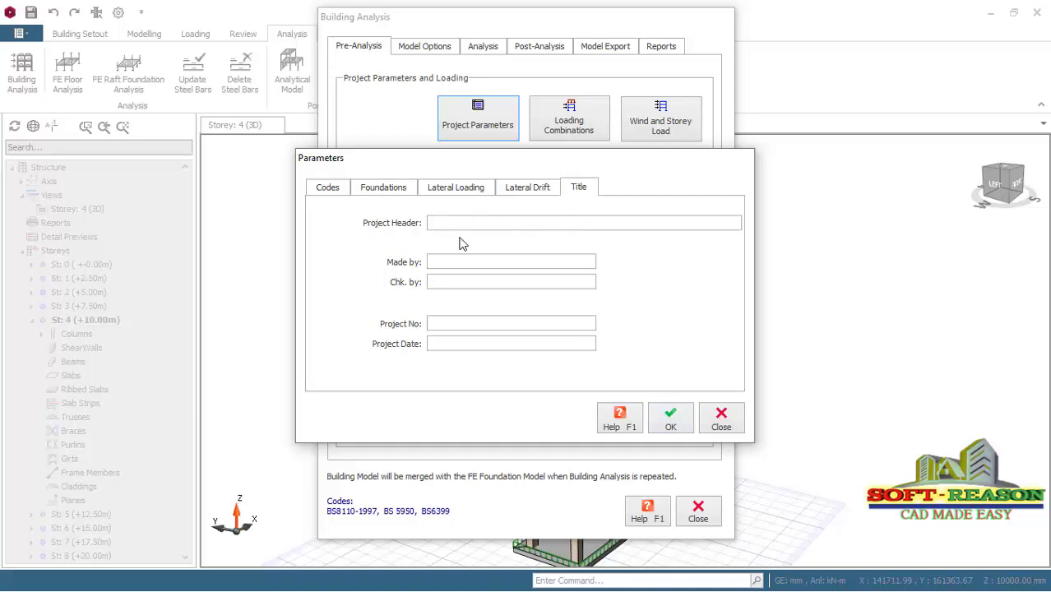
click(671, 422)
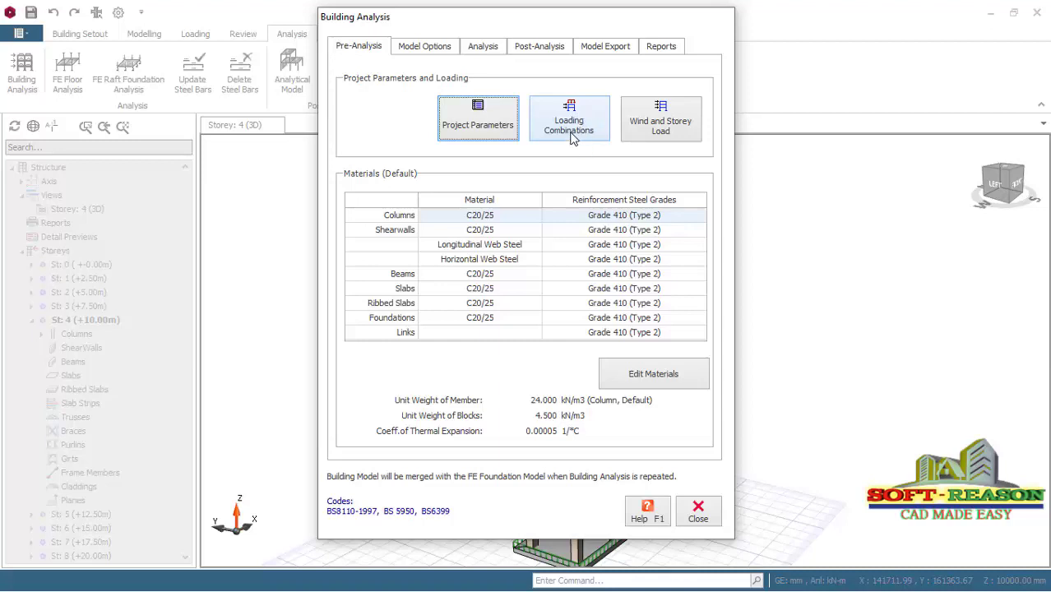
Review the loading combinations from the building analysis setup and accept them
click(573, 137)
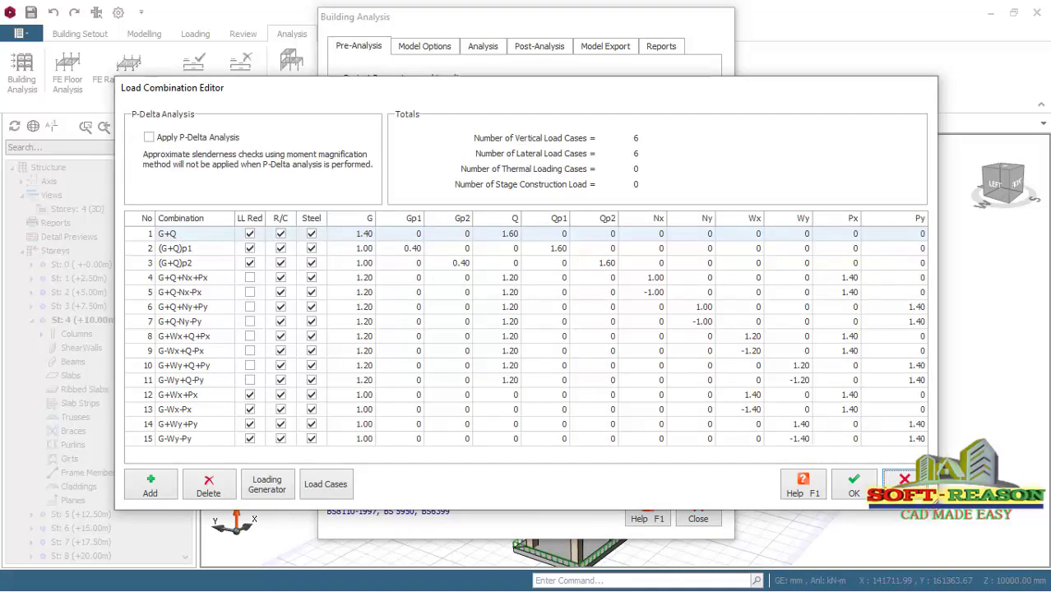
click(854, 485)
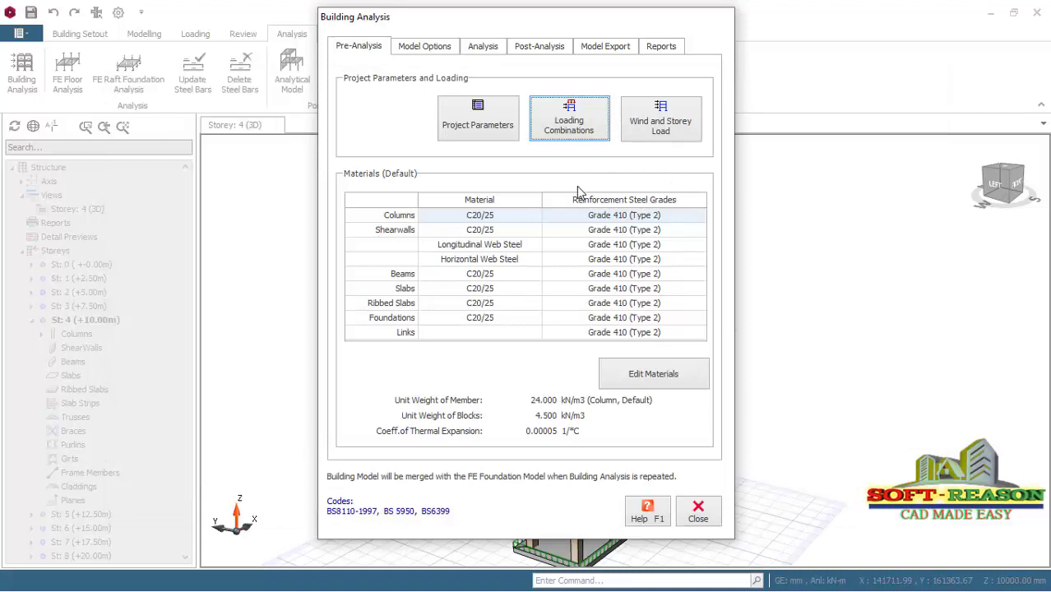
Exclude Y10, Y13 and Y32 from the default rebar diameters for concrete columns and accept the table
click(656, 379)
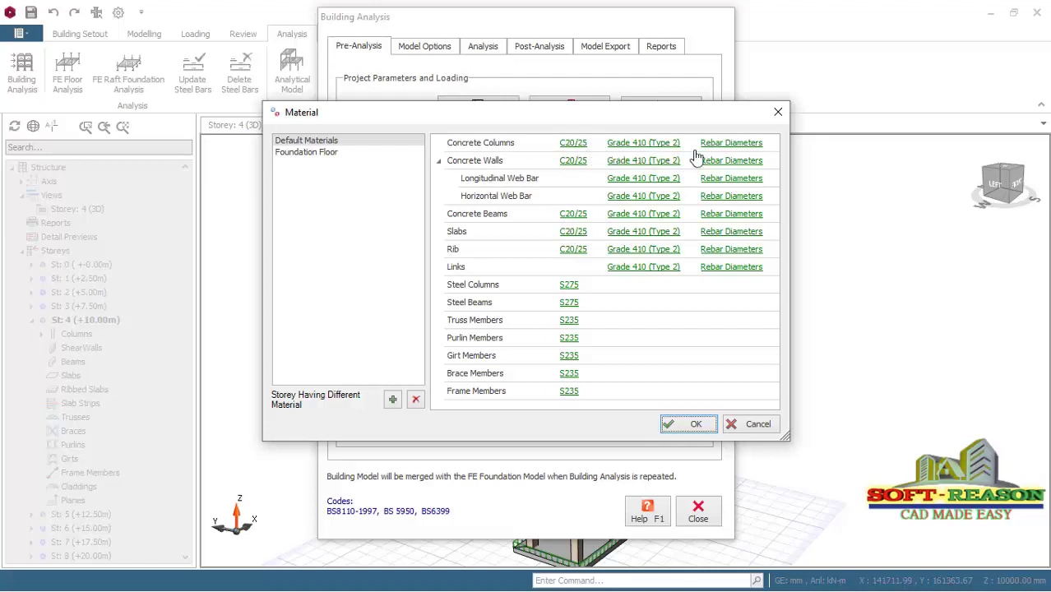
click(730, 143)
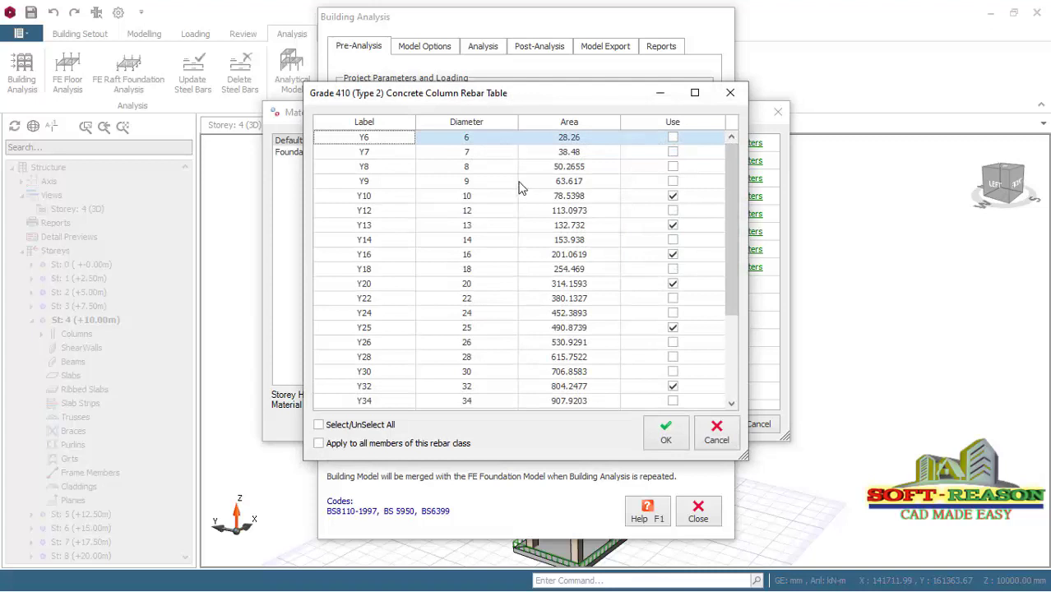
click(673, 196)
click(672, 225)
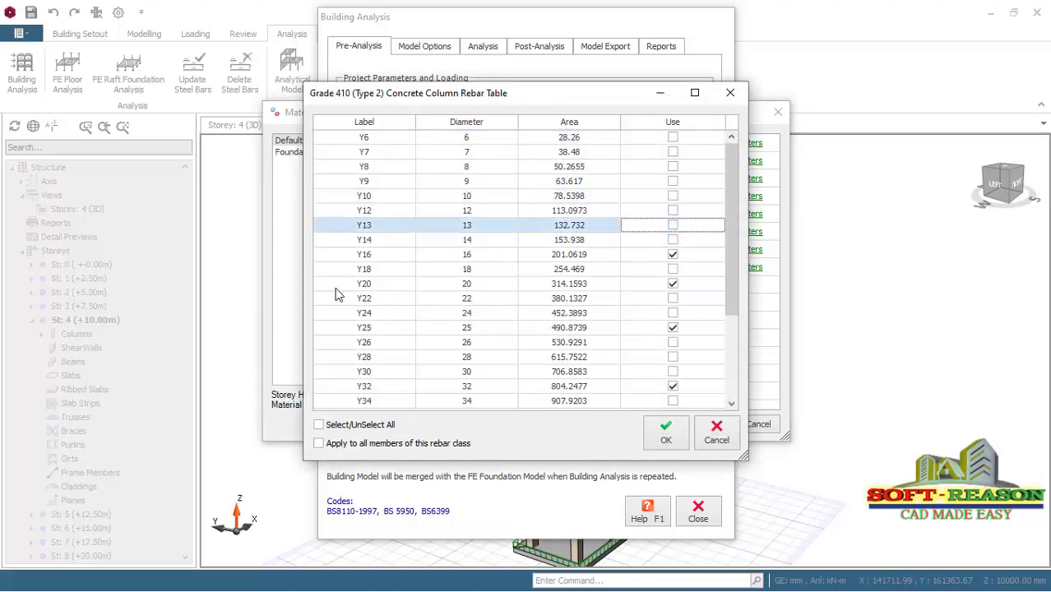
click(673, 254)
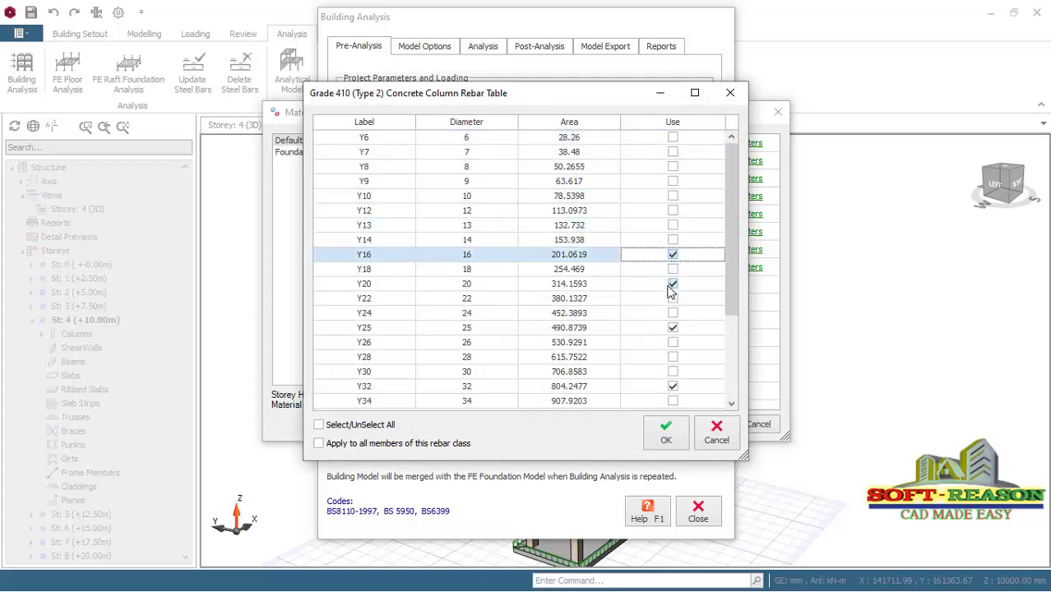
click(673, 284)
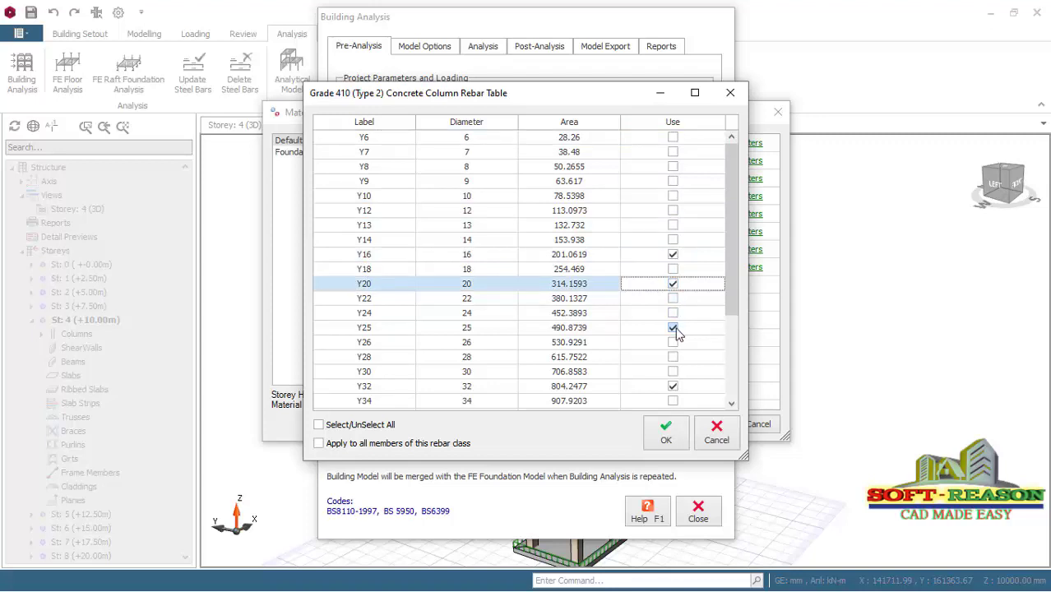
click(675, 328)
click(675, 386)
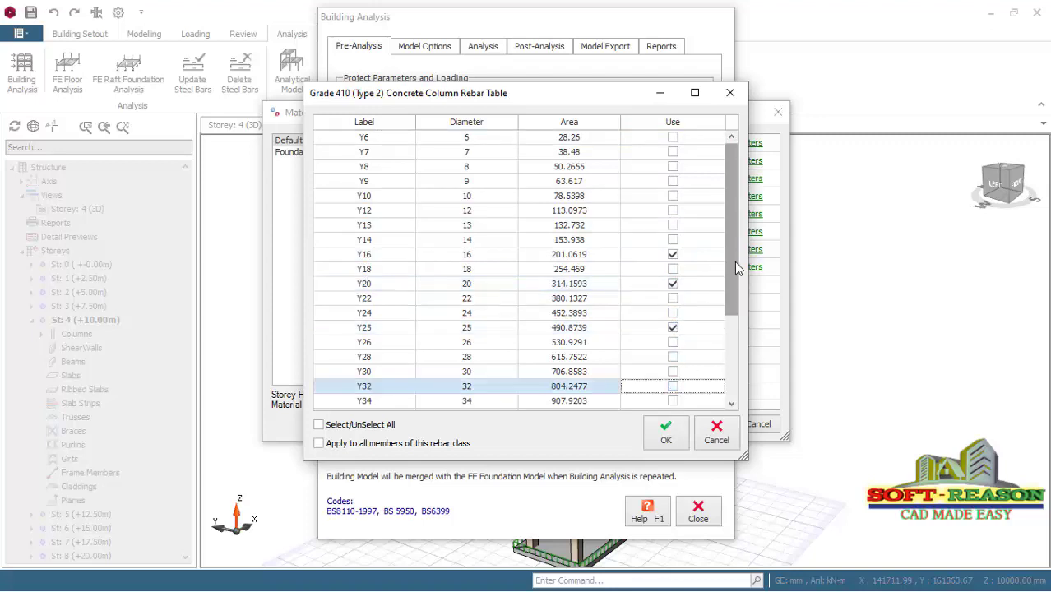
drag(735, 262, 720, 204)
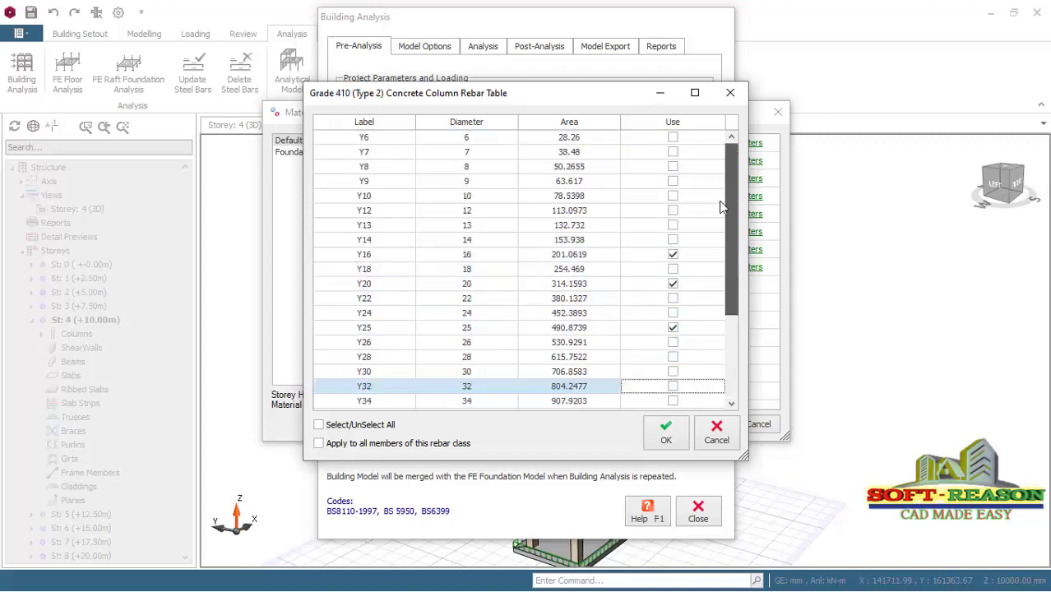
click(666, 441)
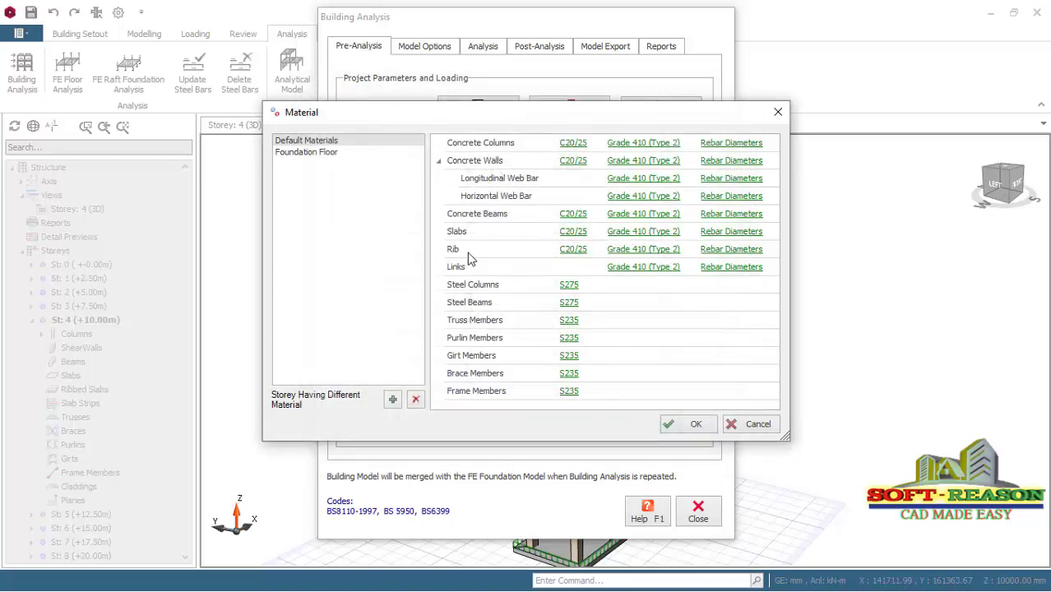
Exclude Y10 and Y13 from the default rebar diameters for concrete beams and accept the table
click(728, 215)
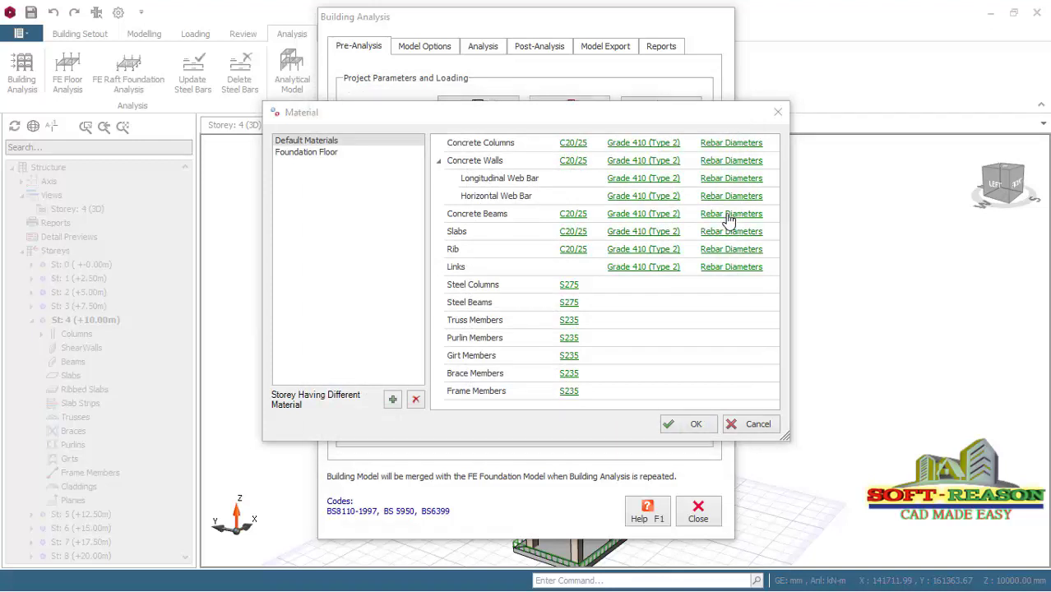
click(673, 196)
click(675, 225)
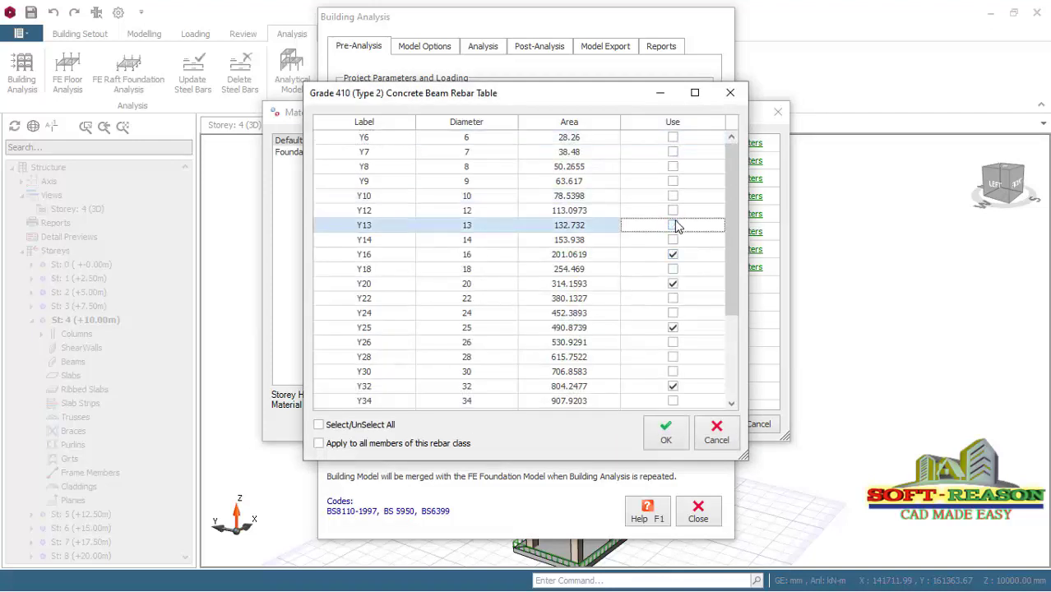
click(675, 239)
click(676, 256)
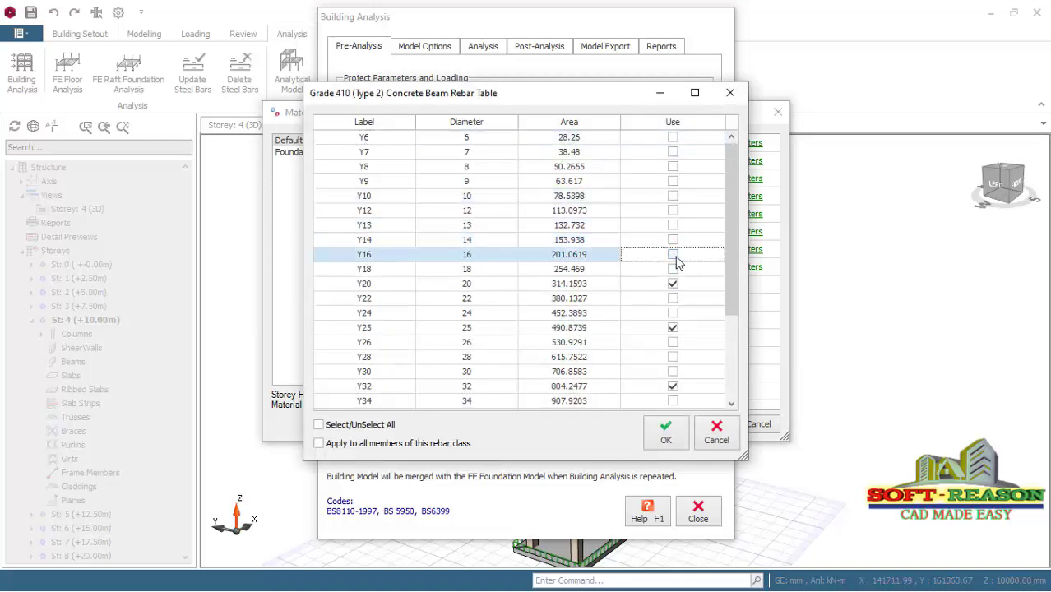
click(673, 255)
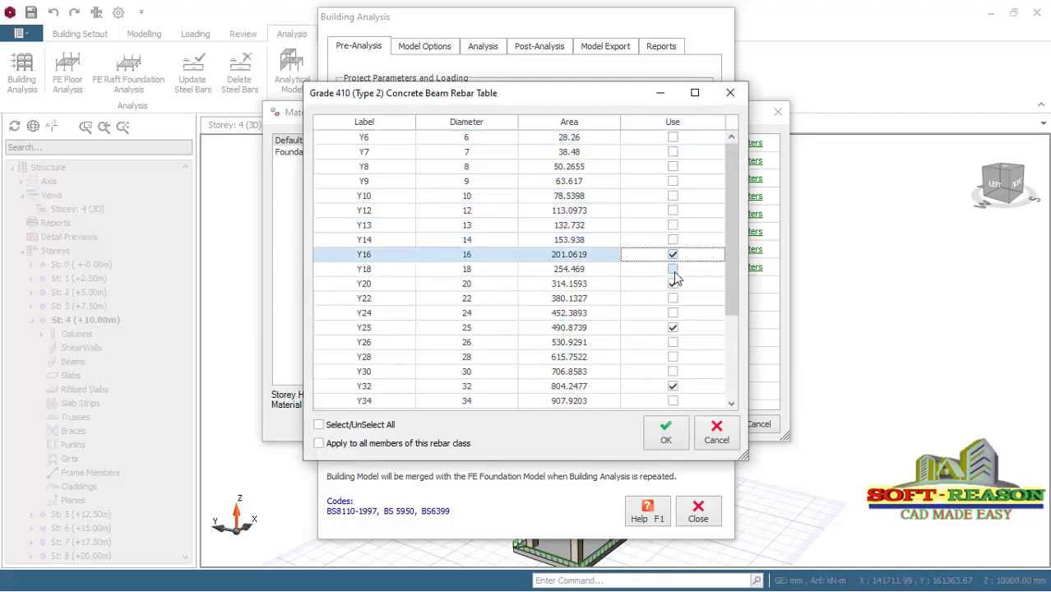
click(675, 329)
click(673, 386)
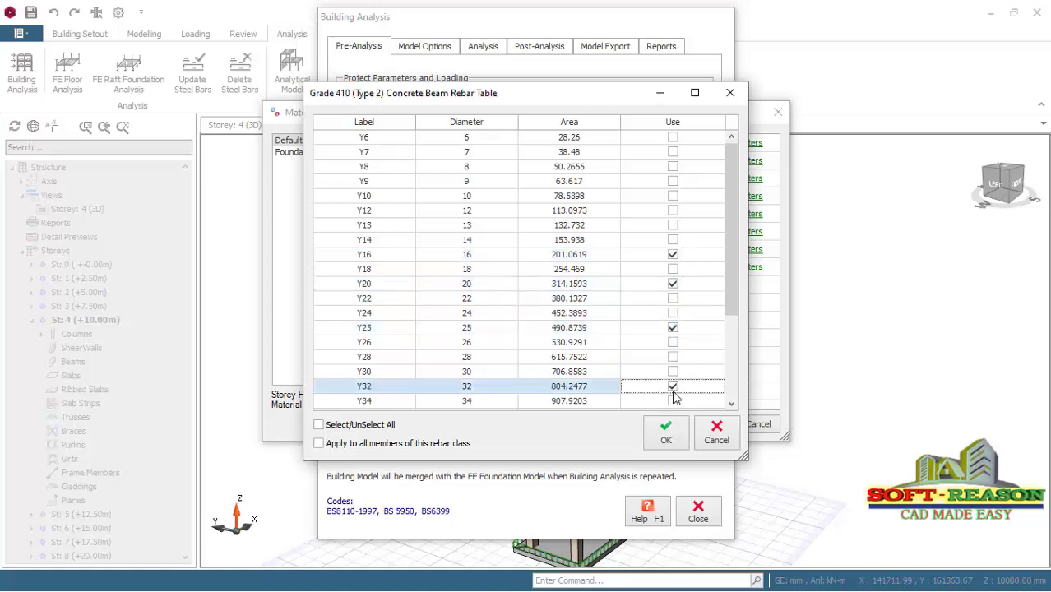
click(666, 431)
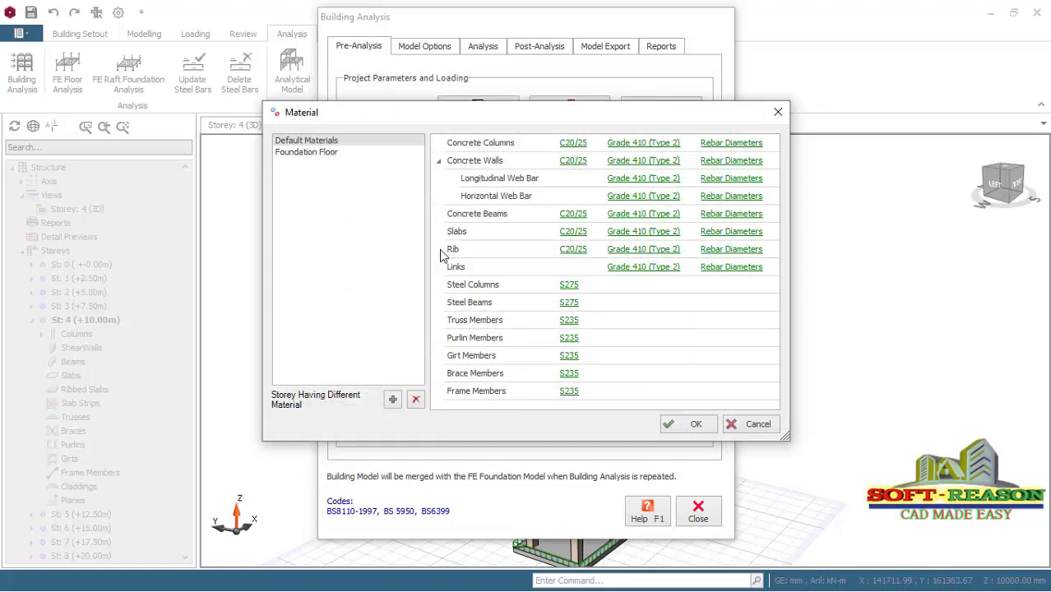
Enable Y12 and exclude Y8, Y10, Y13, Y20, Y25 and Y32 in the default slab rebar diameters, then accept the table
click(749, 235)
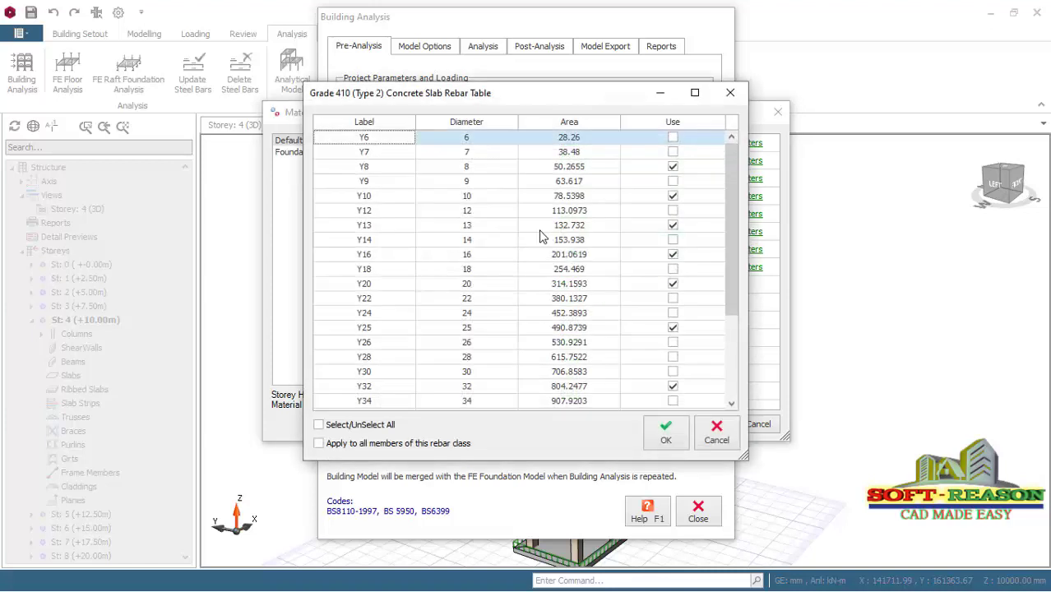
click(673, 166)
click(673, 195)
click(673, 224)
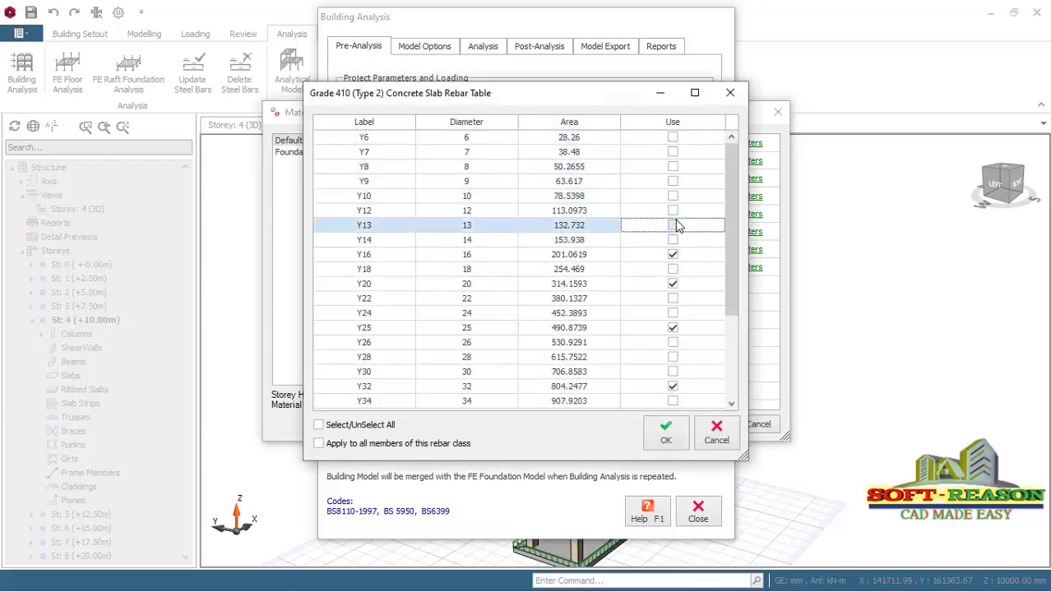
click(674, 214)
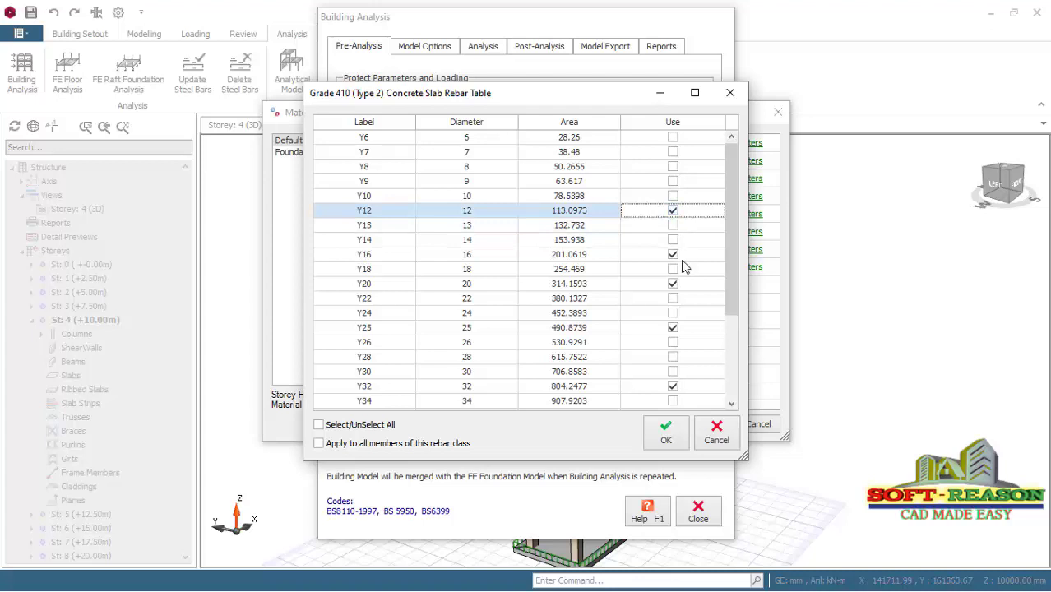
click(678, 260)
click(674, 255)
click(674, 283)
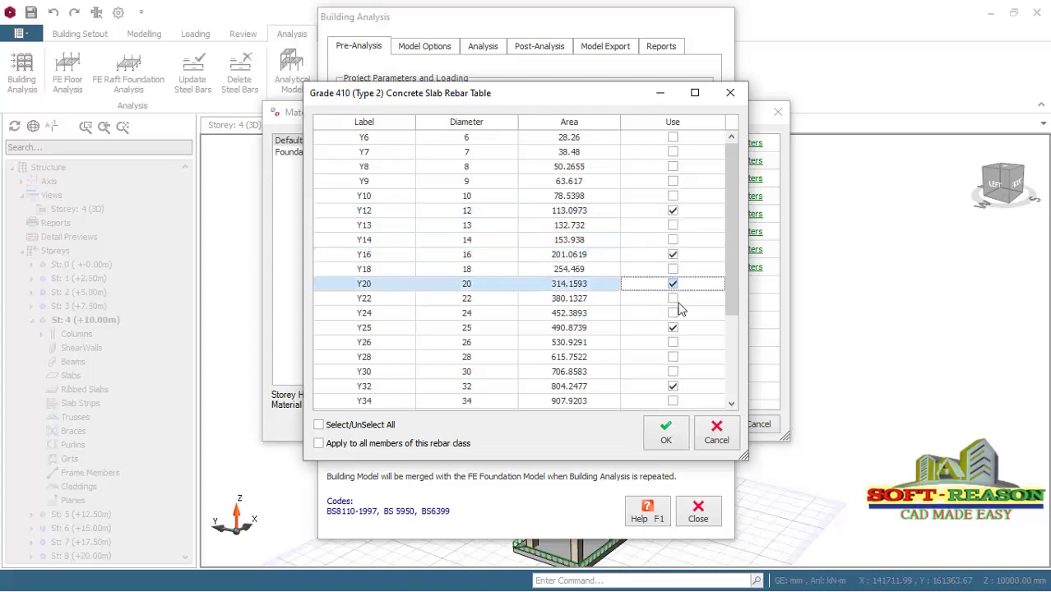
click(675, 328)
click(674, 386)
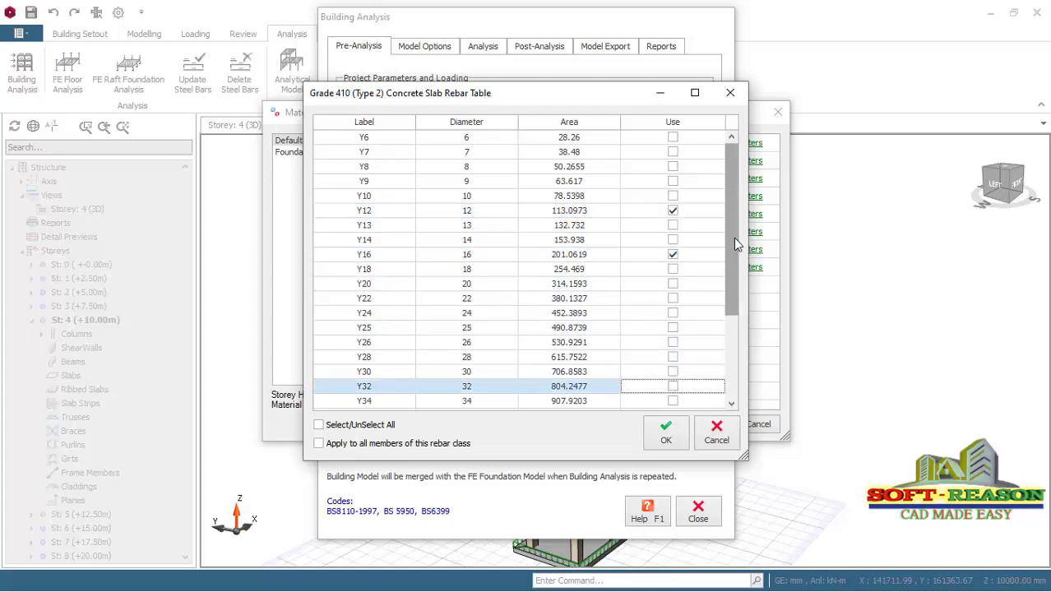
drag(733, 237, 730, 312)
click(666, 433)
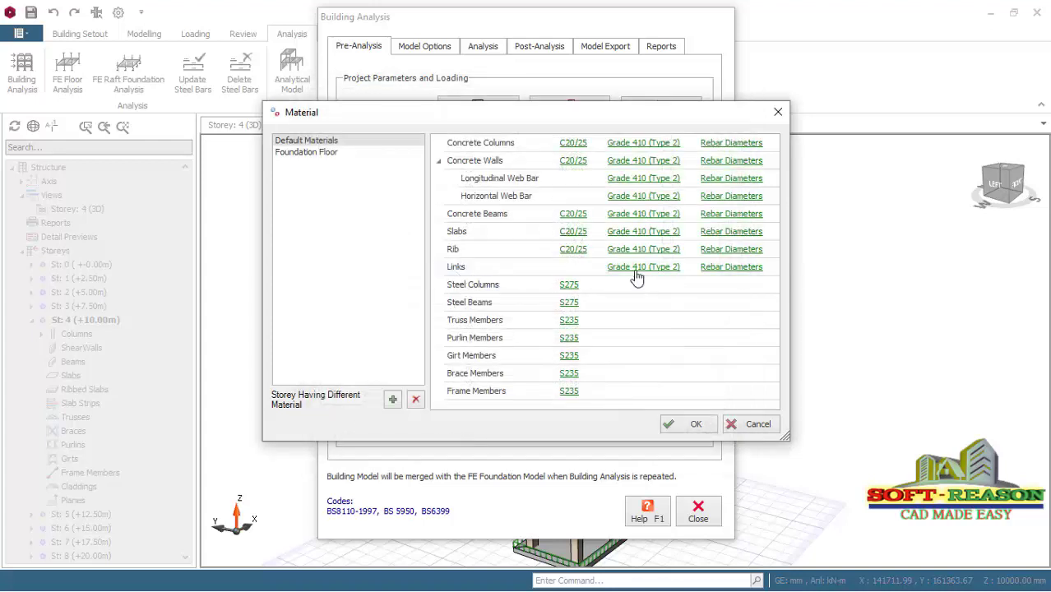
Exclude Y9, Y13, Y18, Y20, Y25 and Y32 from the default rebar diameters for links and accept the table
click(740, 269)
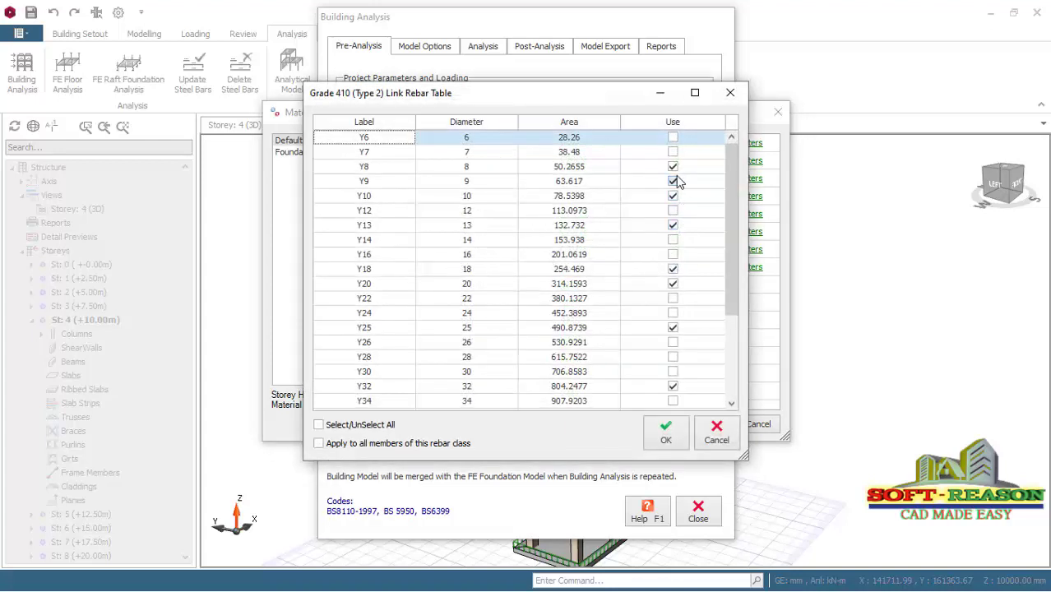
click(672, 181)
click(672, 224)
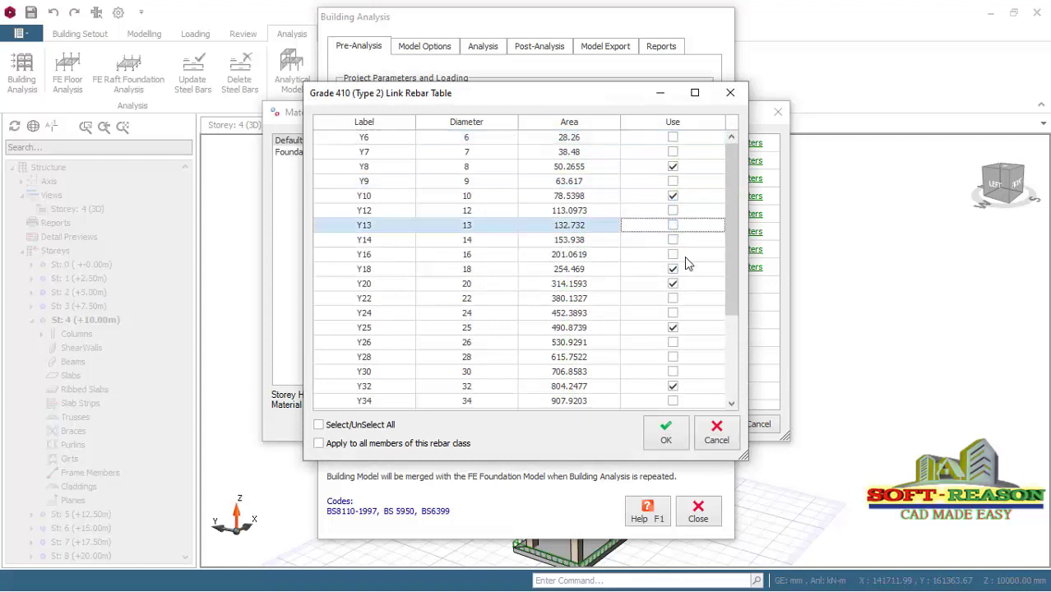
click(673, 269)
click(680, 284)
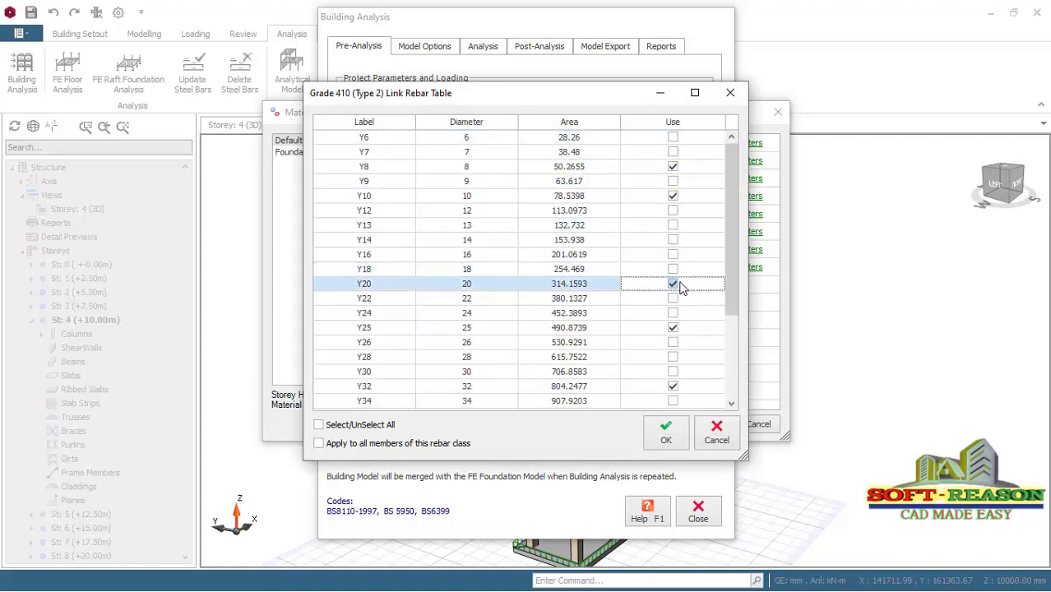
click(673, 327)
click(673, 327)
click(672, 386)
click(673, 386)
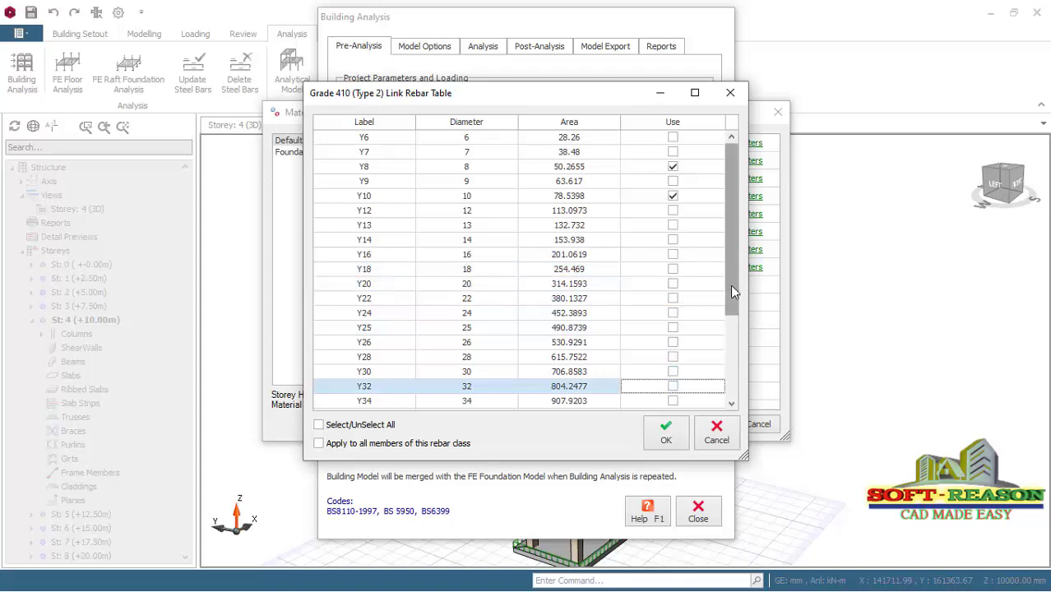
drag(730, 287, 748, 219)
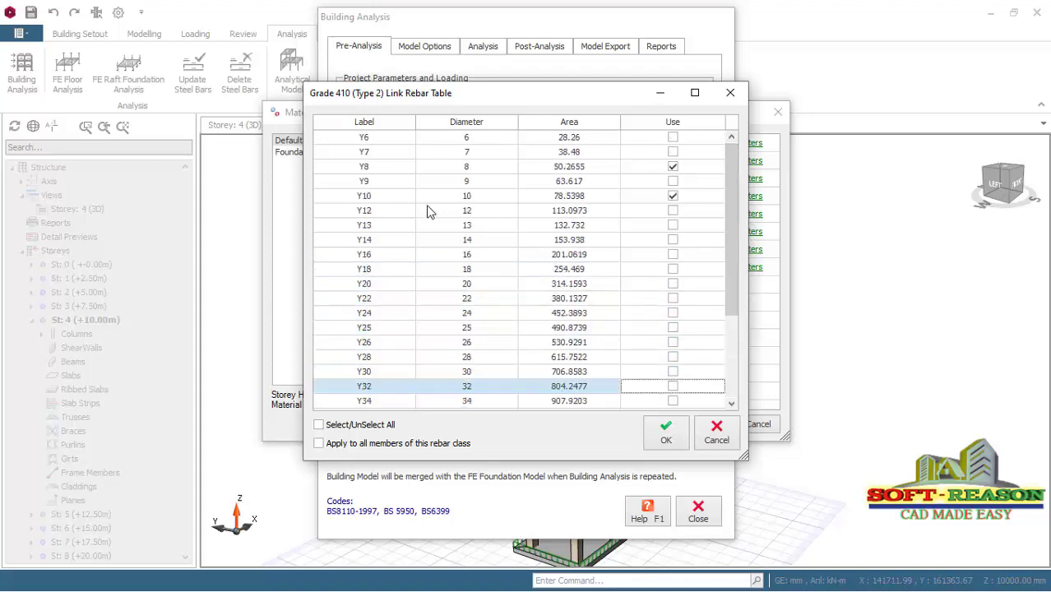
click(671, 426)
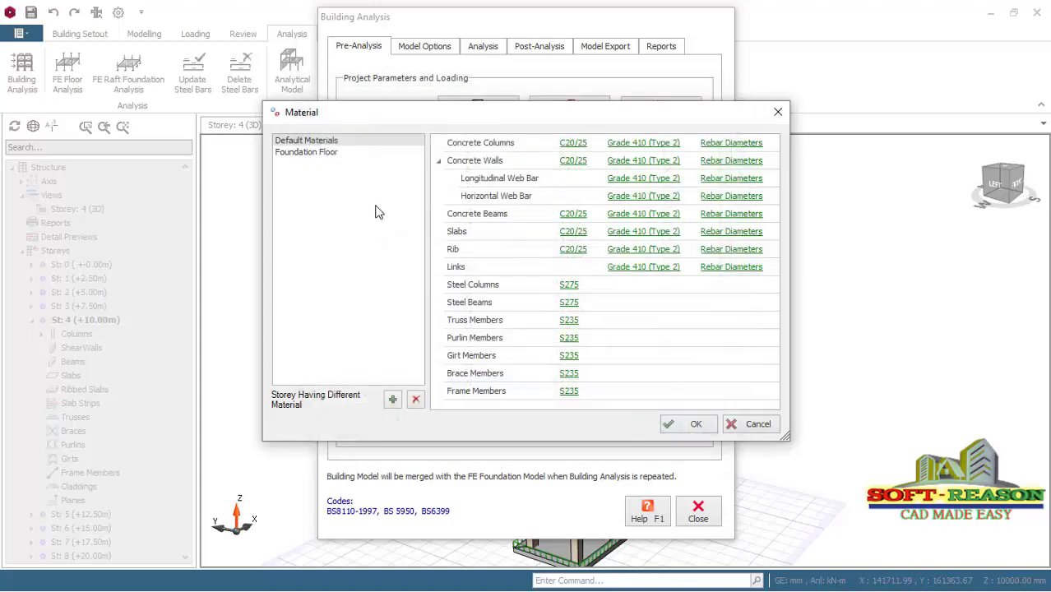
For the foundation floor's foundations, enable Y12 and exclude Y10, Y13, Y20, Y25 and Y32 in the rebar diameters, then accept the material settings
click(301, 156)
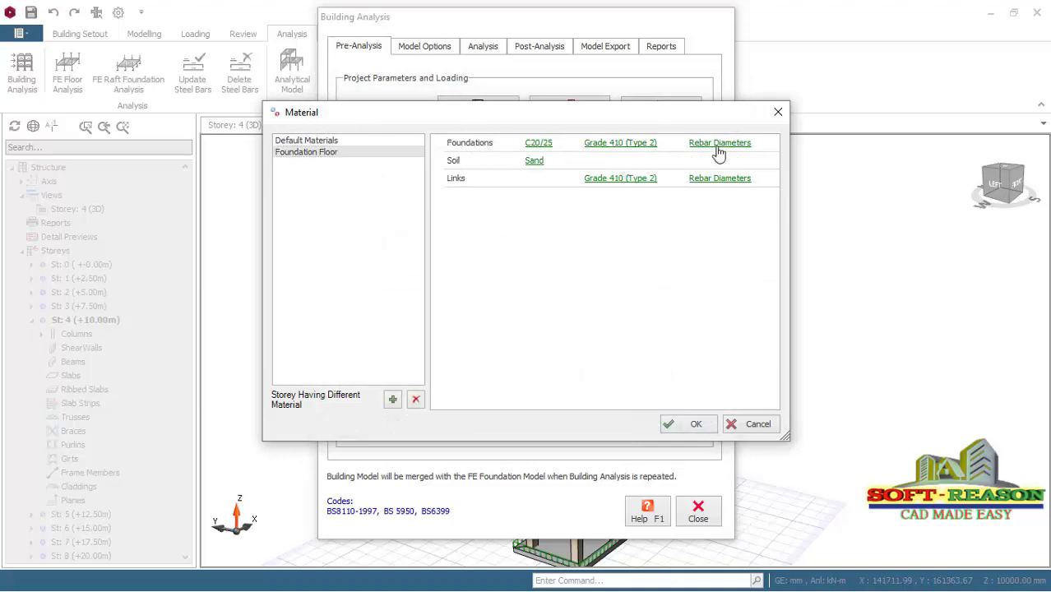
click(714, 146)
click(673, 196)
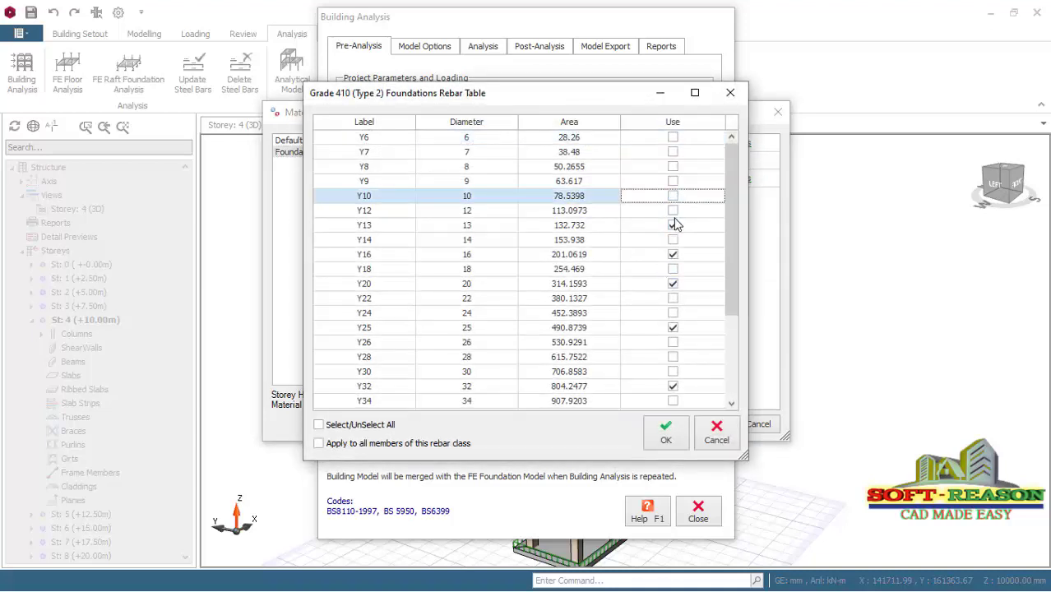
click(672, 211)
click(672, 225)
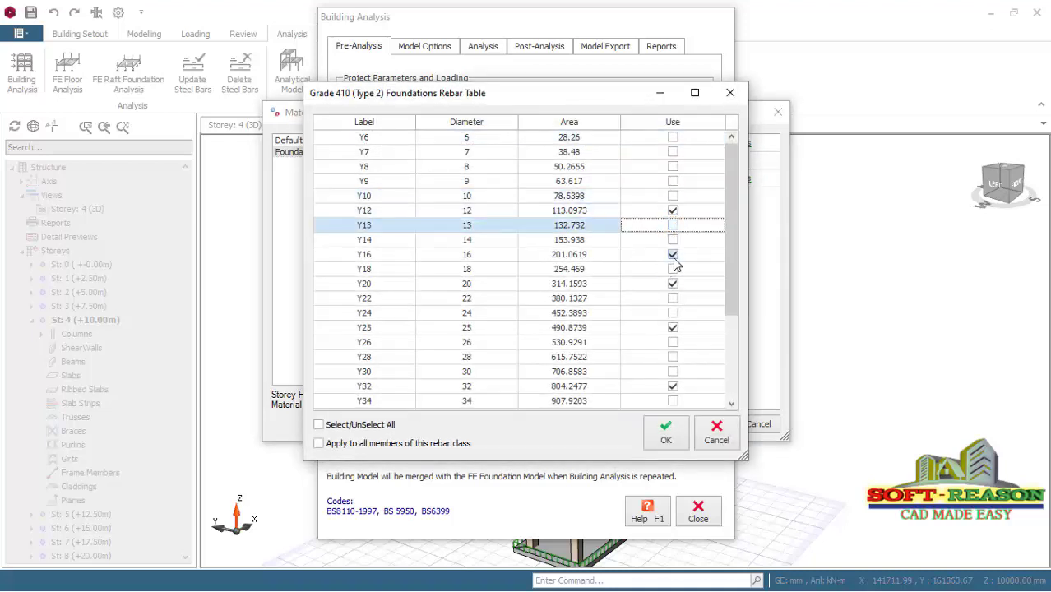
click(673, 254)
click(676, 256)
click(674, 285)
click(674, 328)
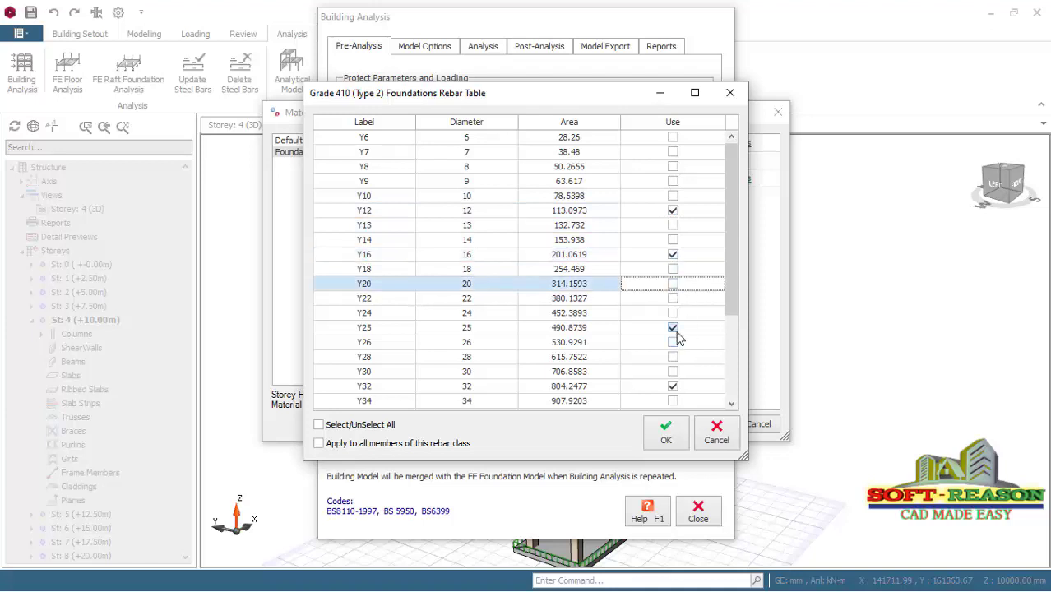
click(676, 385)
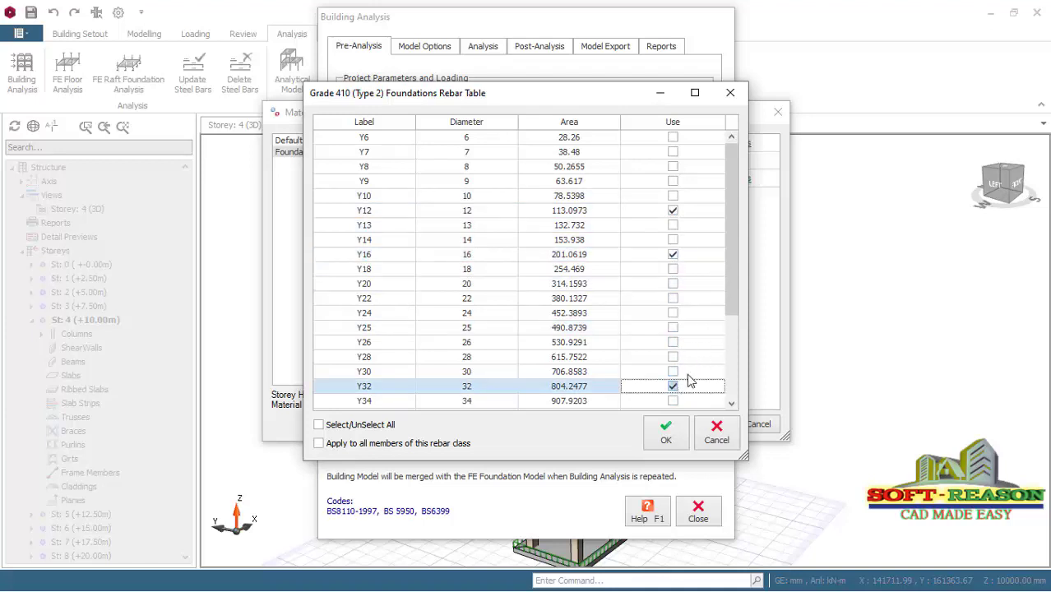
drag(725, 244, 718, 366)
click(666, 436)
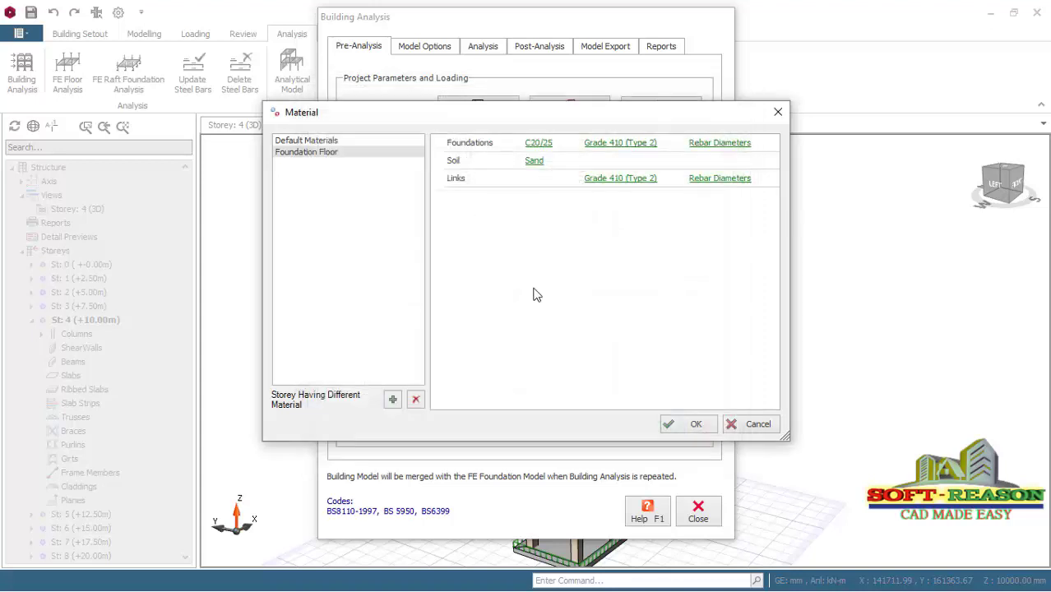
click(695, 425)
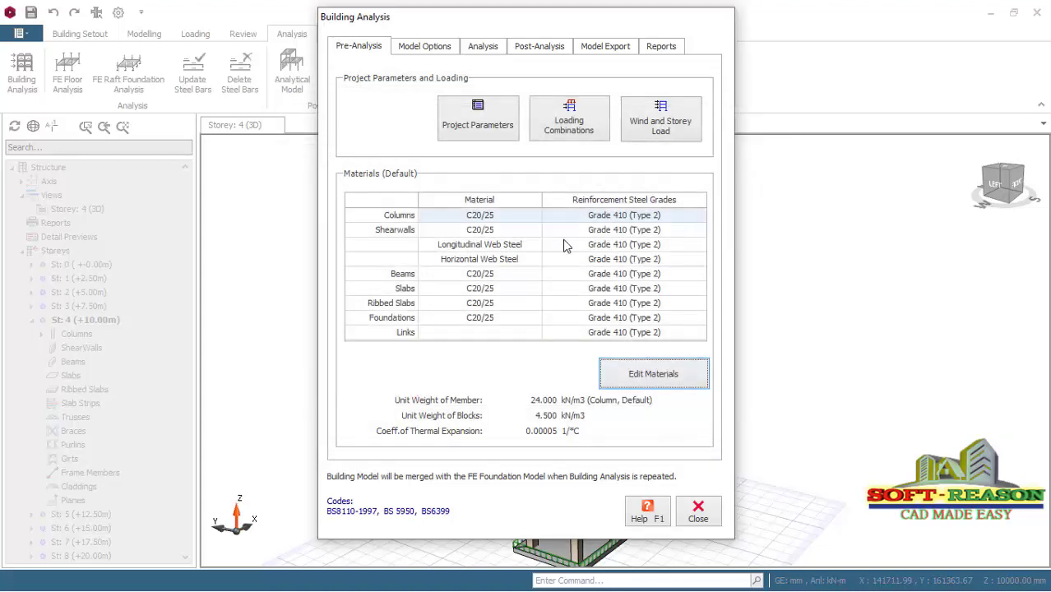
Run the building model check on all storeys with every check enabled, and close it
click(486, 46)
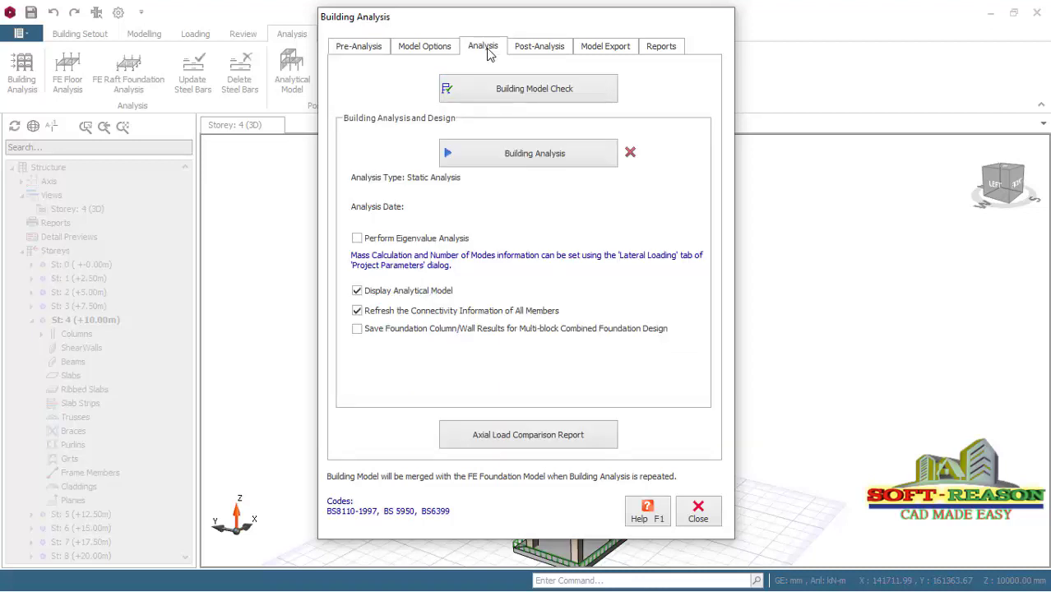
click(523, 91)
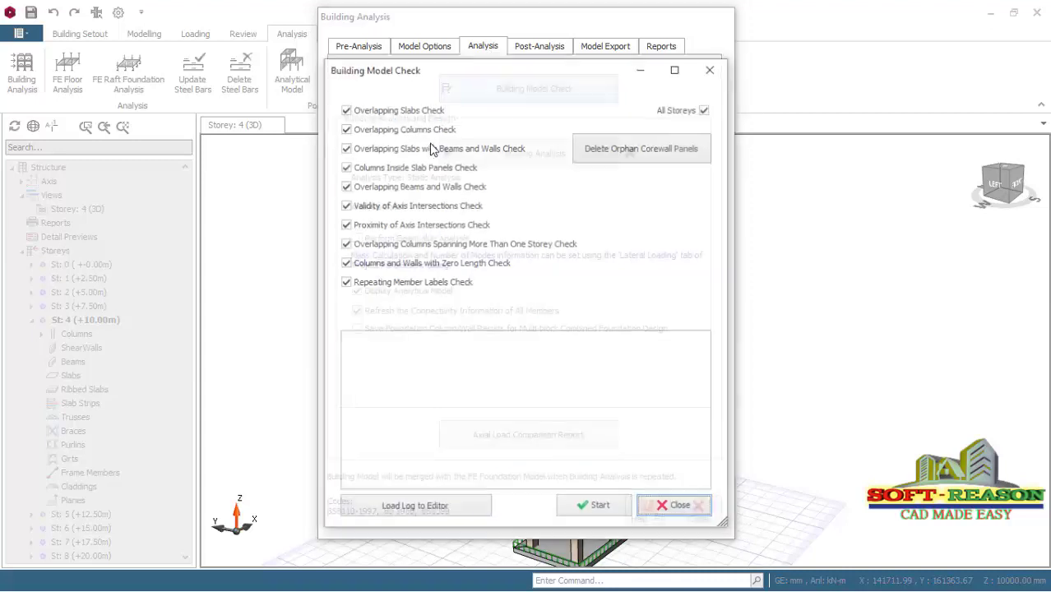
click(596, 510)
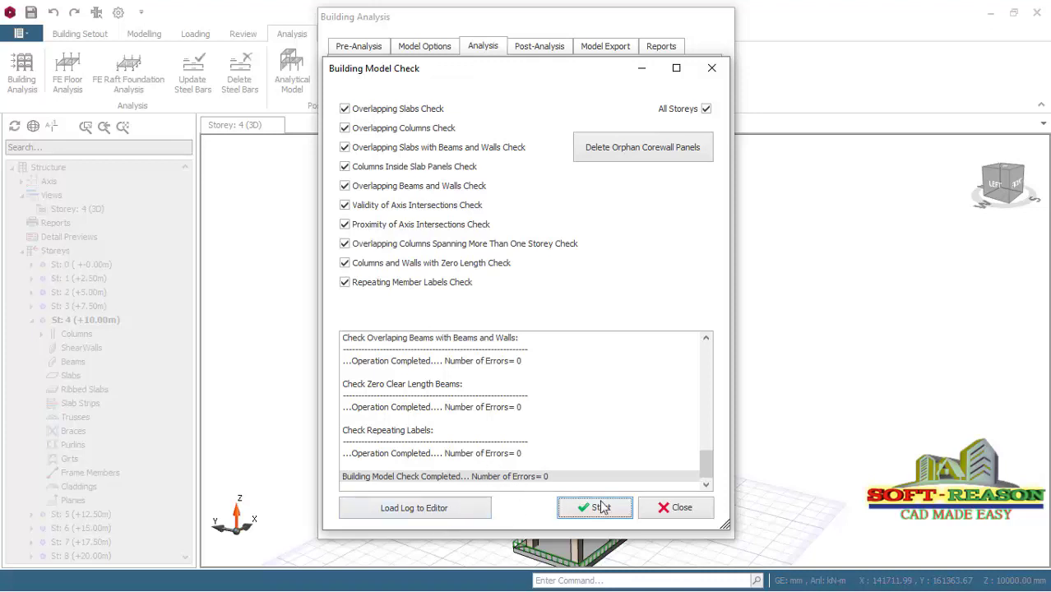
click(676, 507)
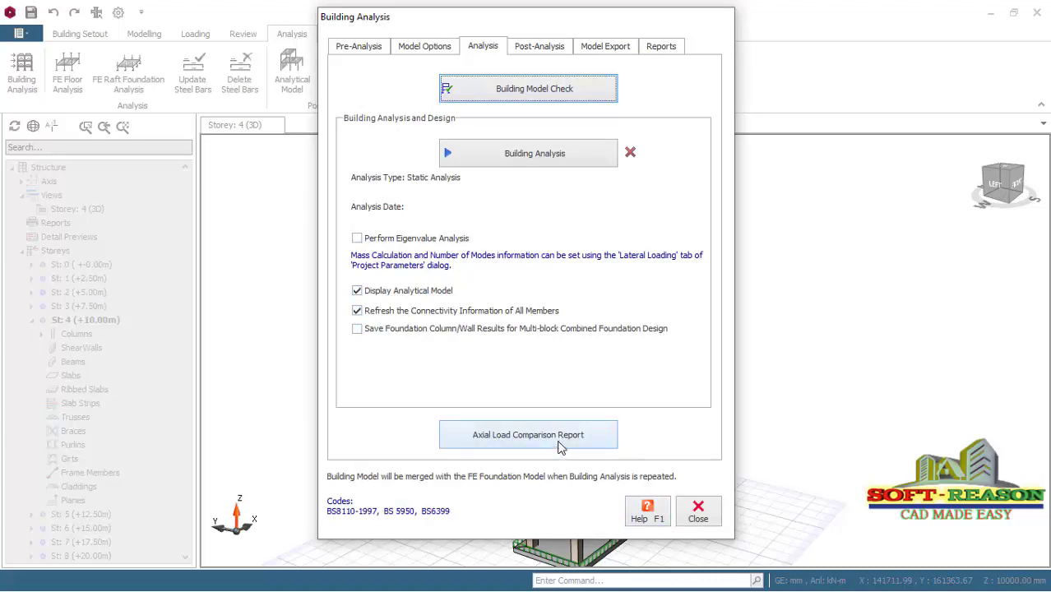
Run the building analysis with column/wall reinforcement design, beam reinforcement design and steel member design check, then dismiss the summary and log
click(521, 165)
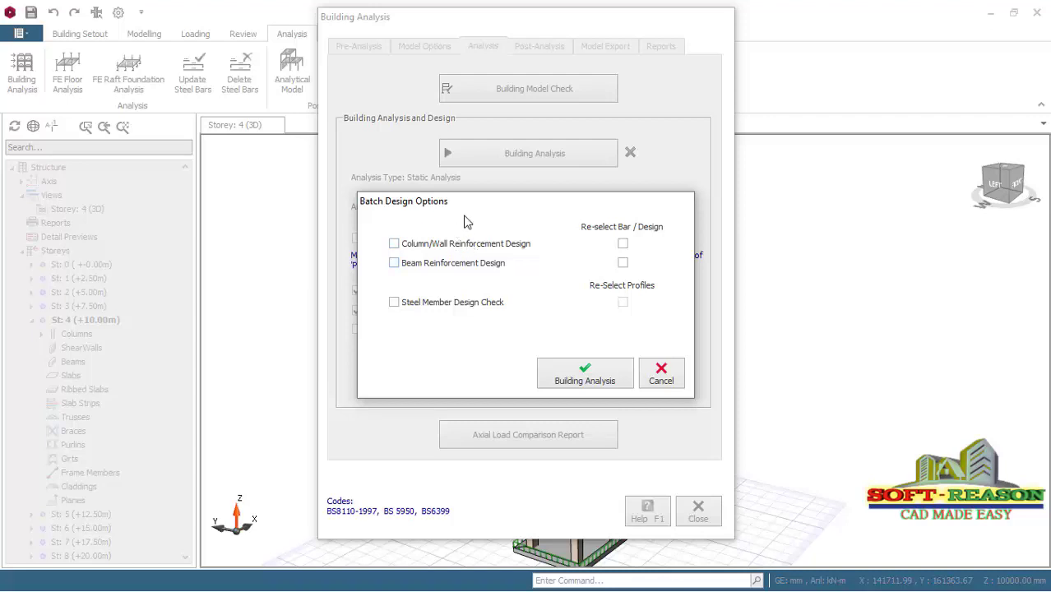
click(393, 243)
click(393, 262)
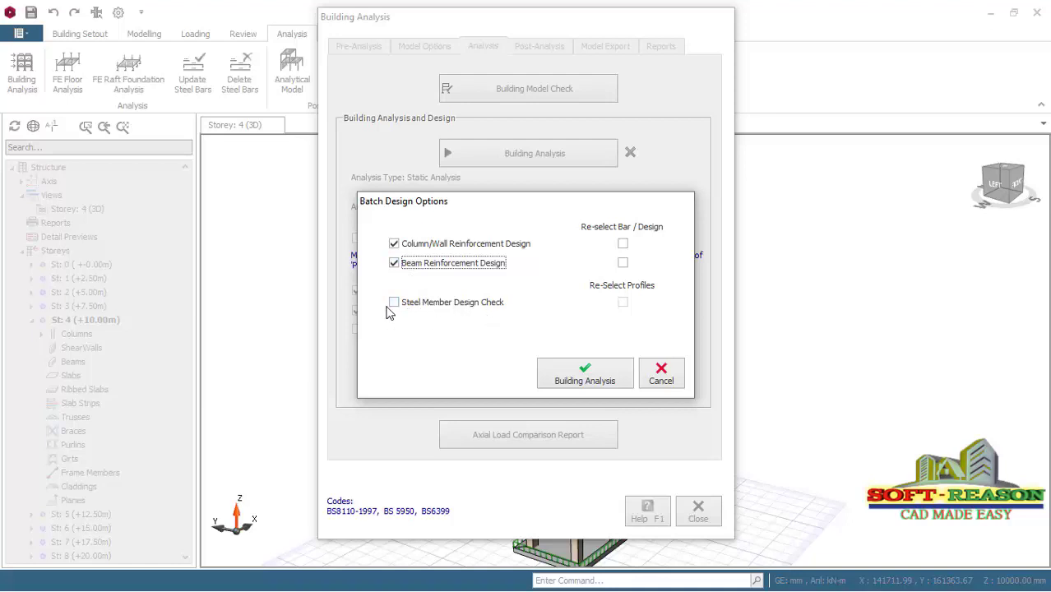
click(395, 303)
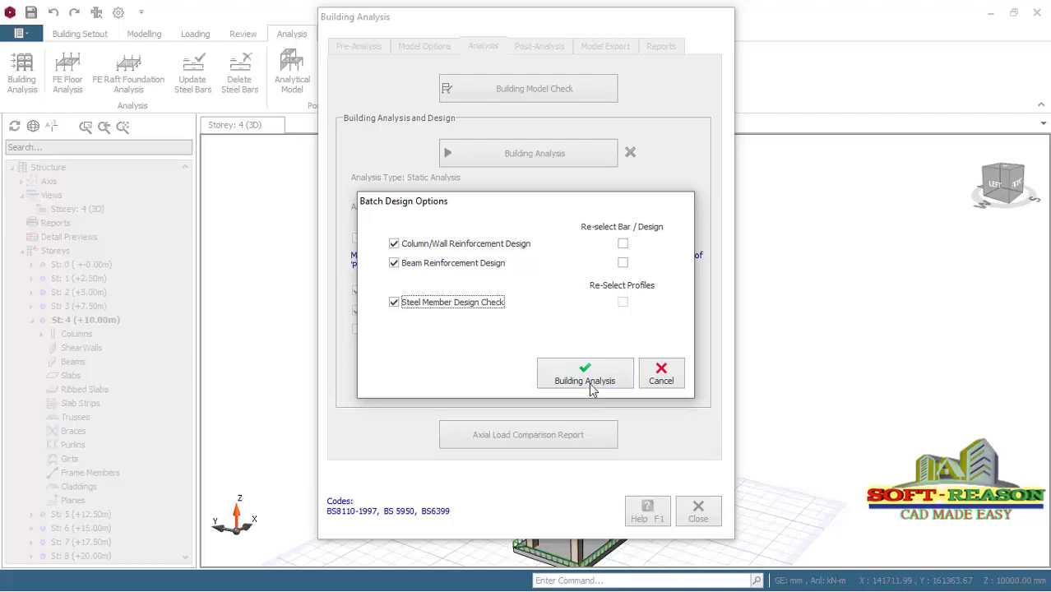
click(585, 376)
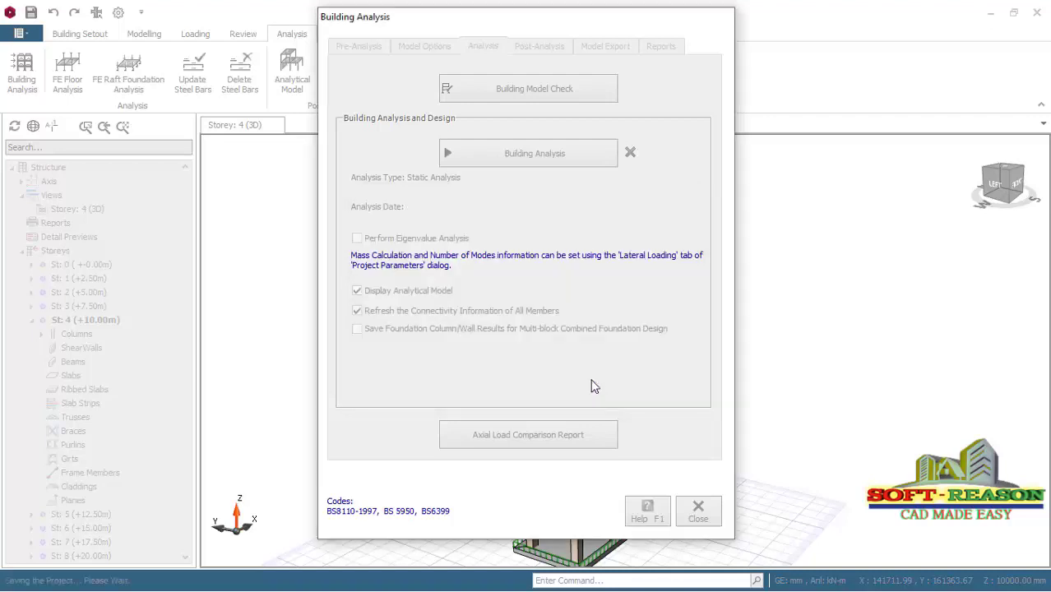
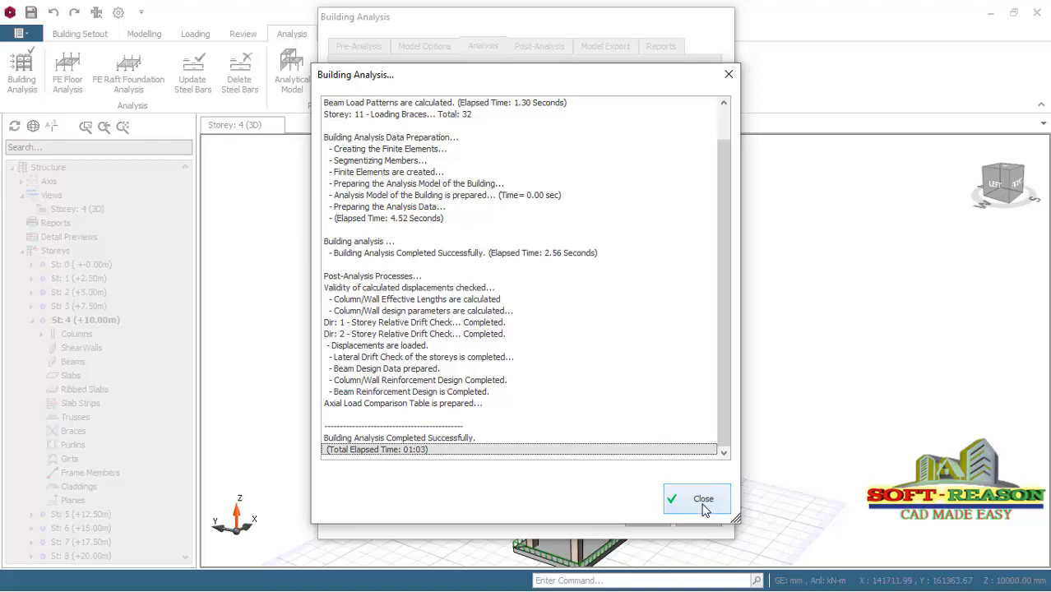
click(701, 507)
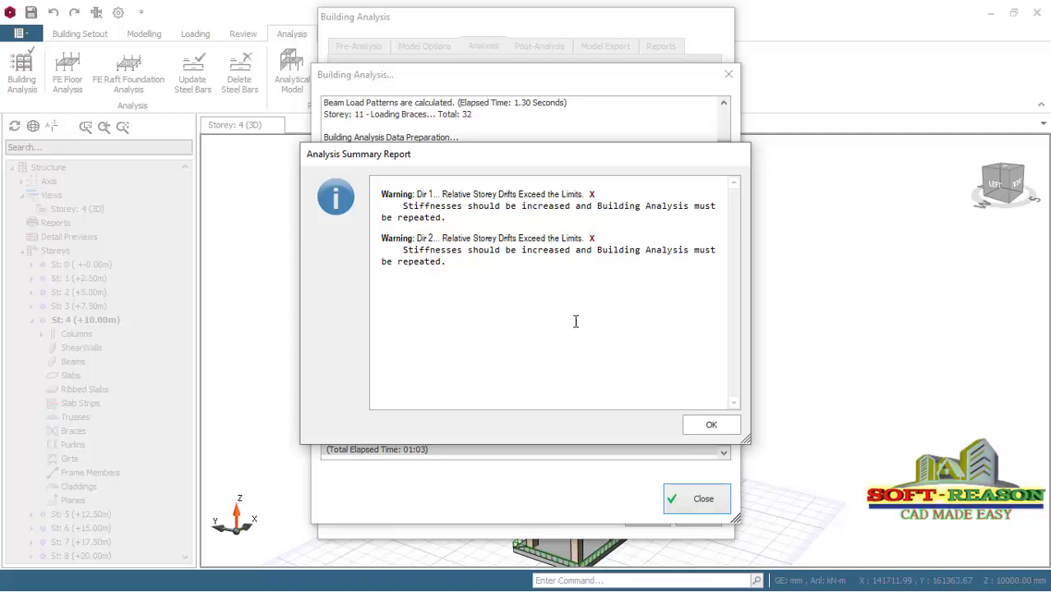
click(714, 424)
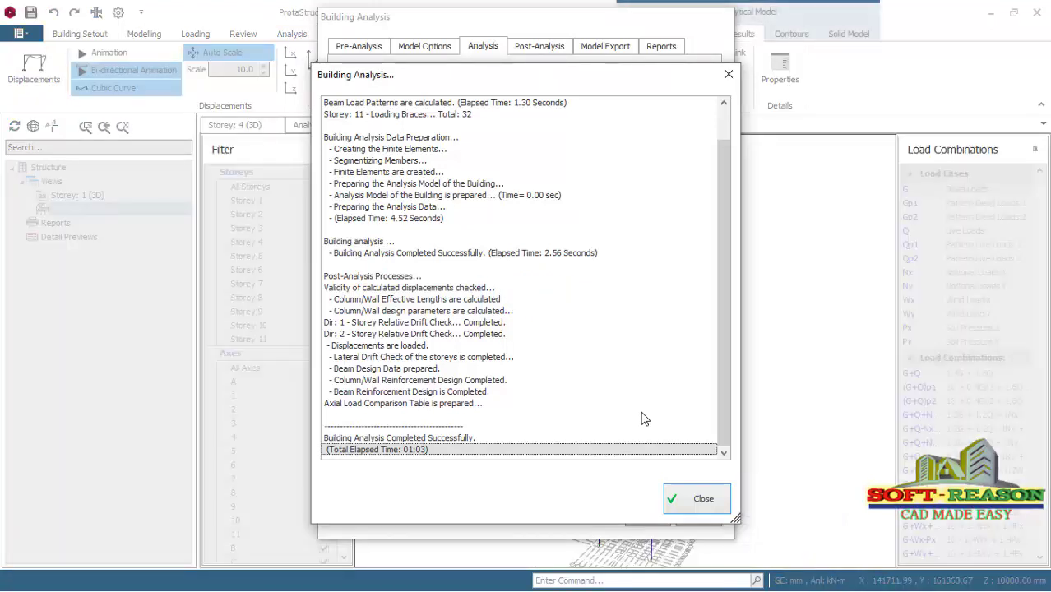
click(703, 501)
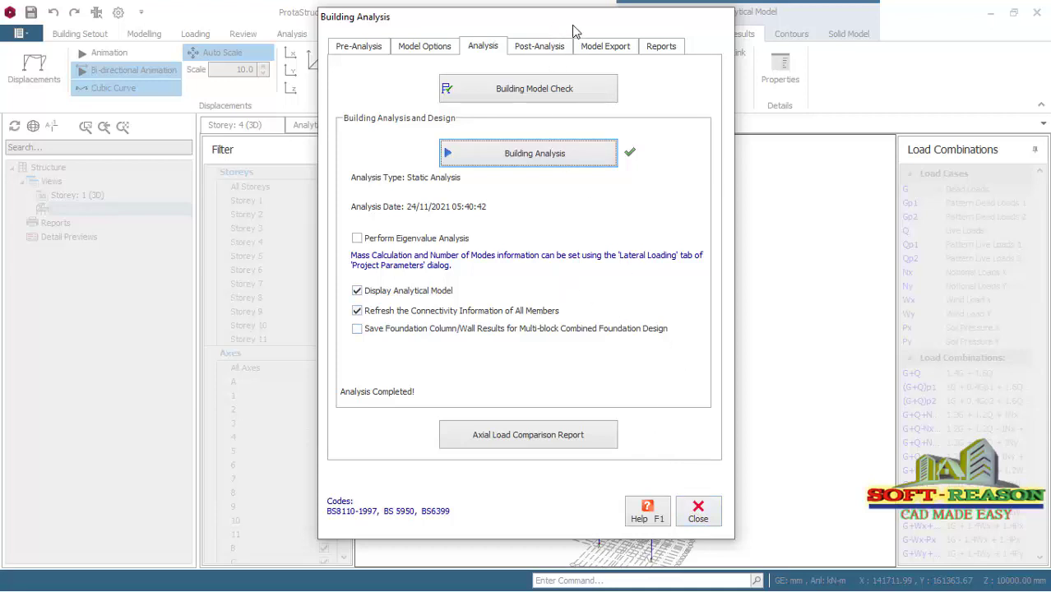
Look over the post-analysis options beside the analytical model and close the building analysis setup
drag(574, 29, 340, 33)
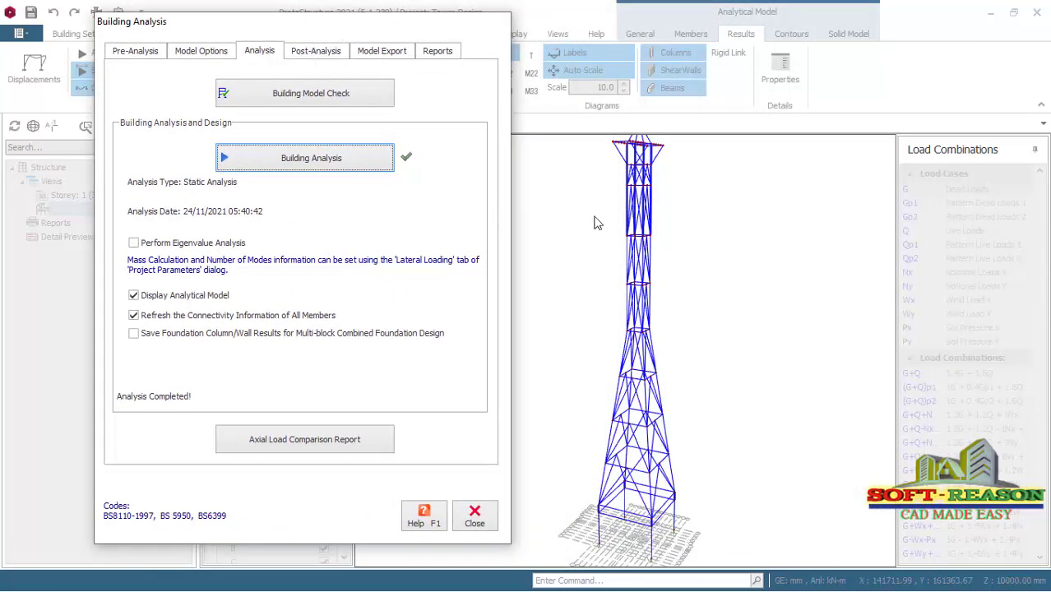
click(311, 52)
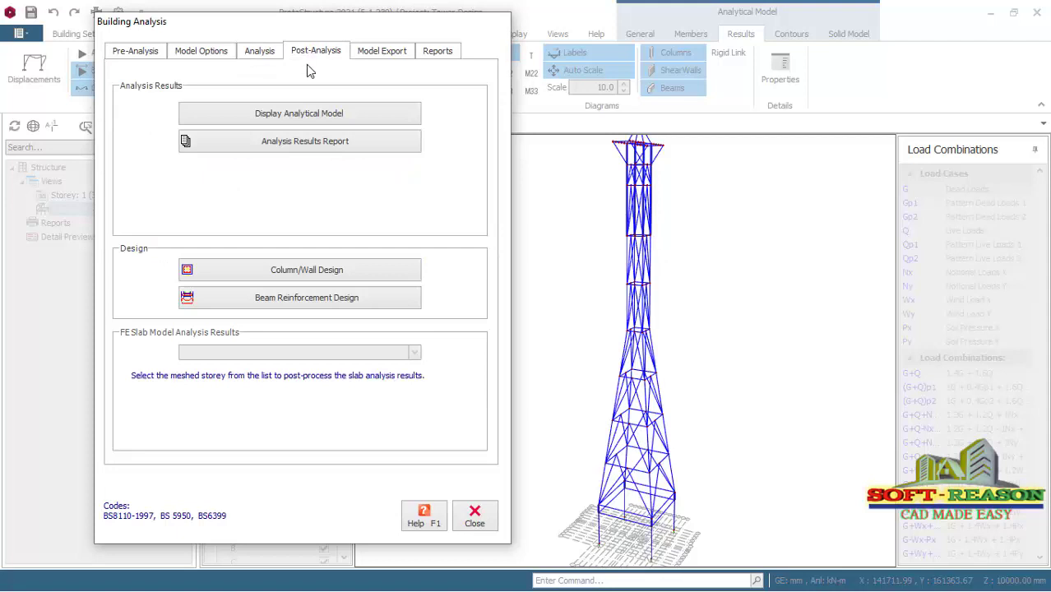
click(270, 53)
click(315, 52)
click(473, 523)
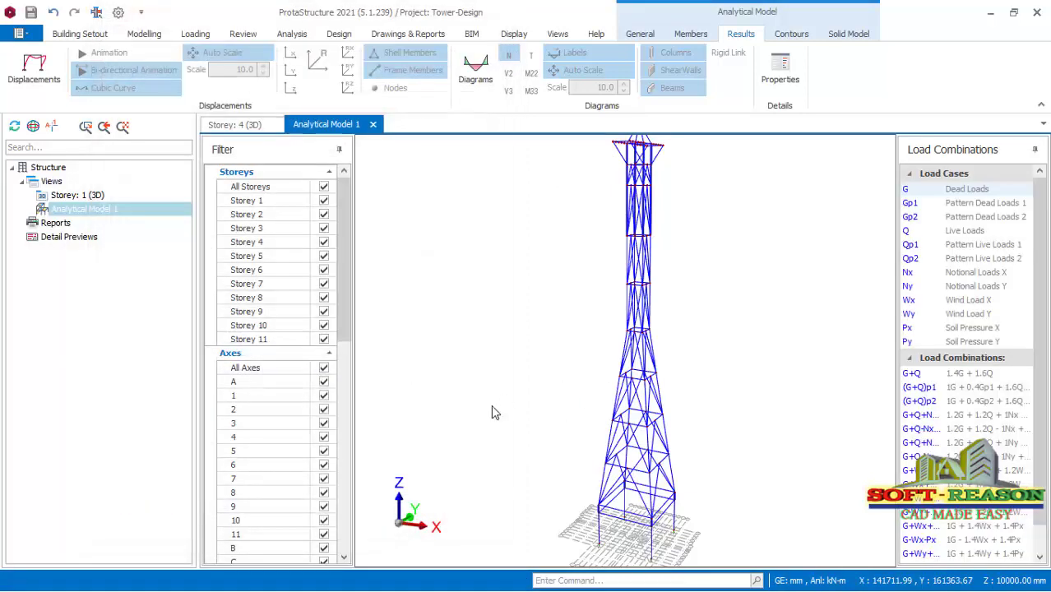
Display the tower's displacements under dead load G with animation and examine the deflected shape from base to top
middle_drag(613, 421, 621, 427)
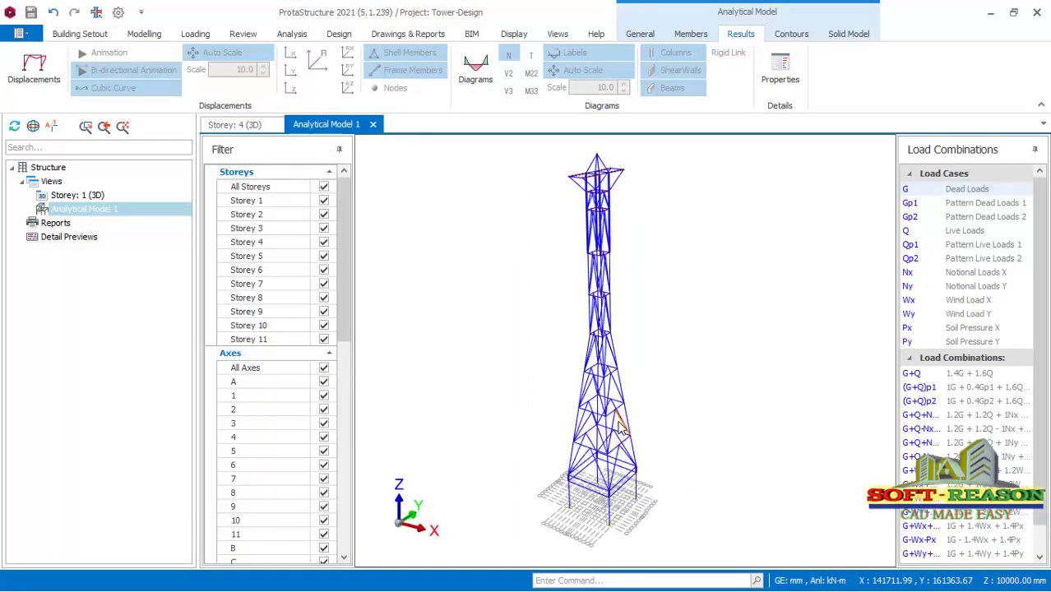
scroll(623, 393, up, 2)
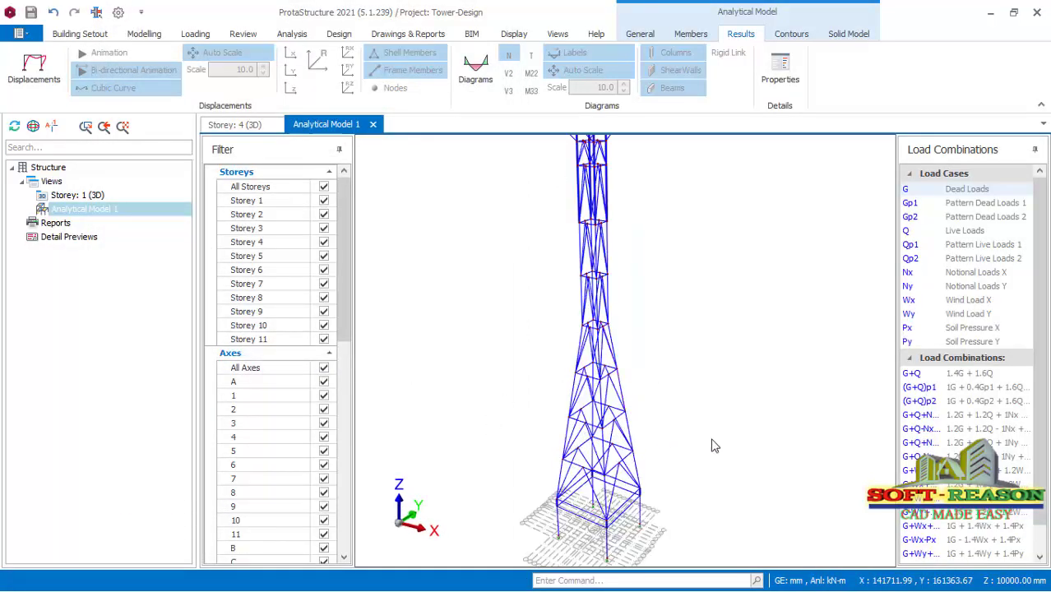
click(33, 67)
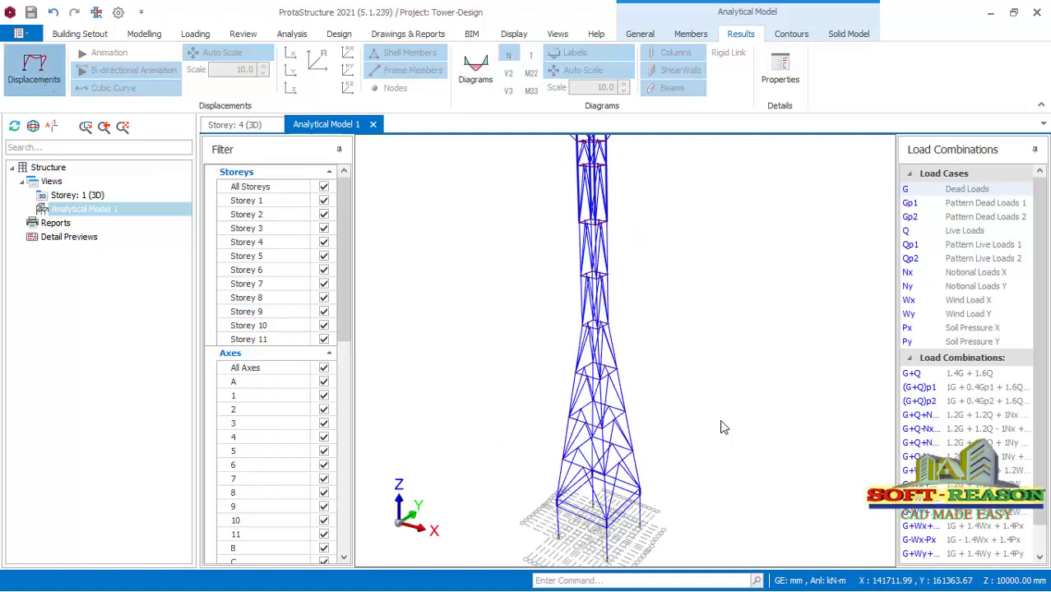
scroll(593, 506, up, 3)
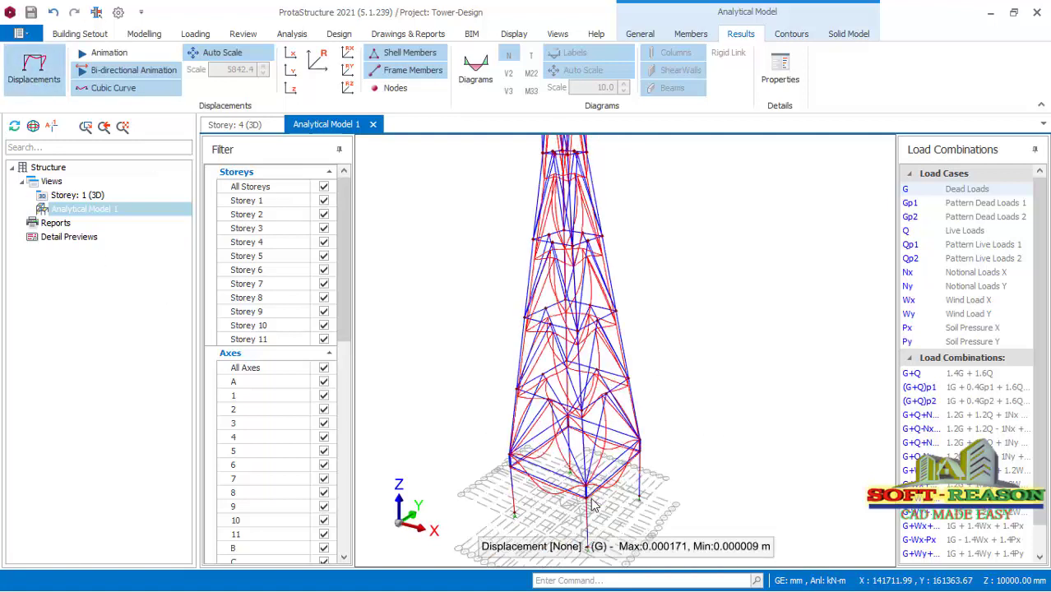
scroll(563, 511, down, 2)
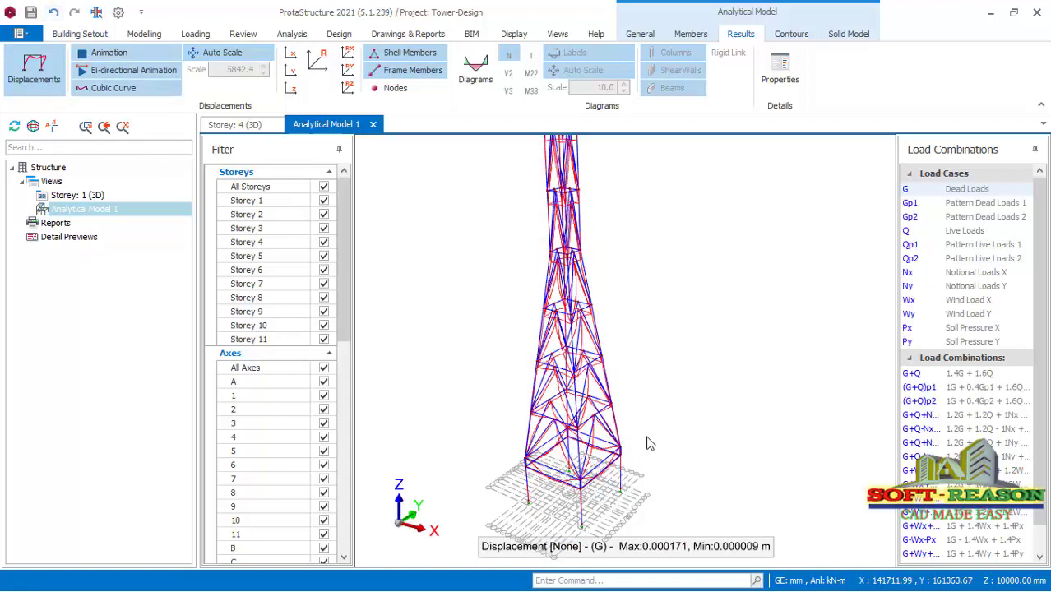
scroll(623, 424, down, 3)
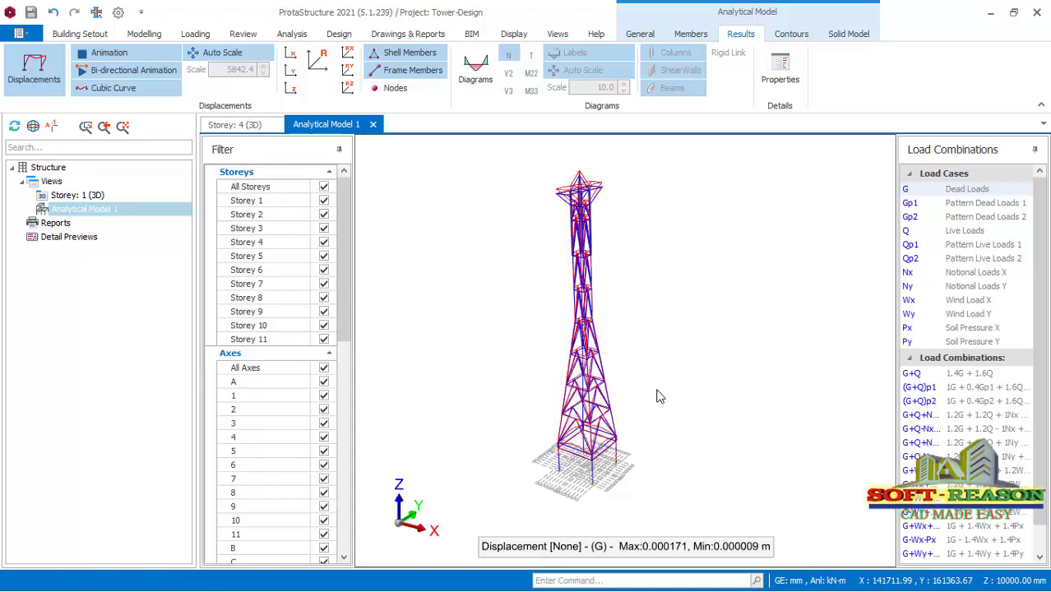
Display the axial force N diagrams under dead load G, hide them, and view the axial force solid model of the tower
click(470, 59)
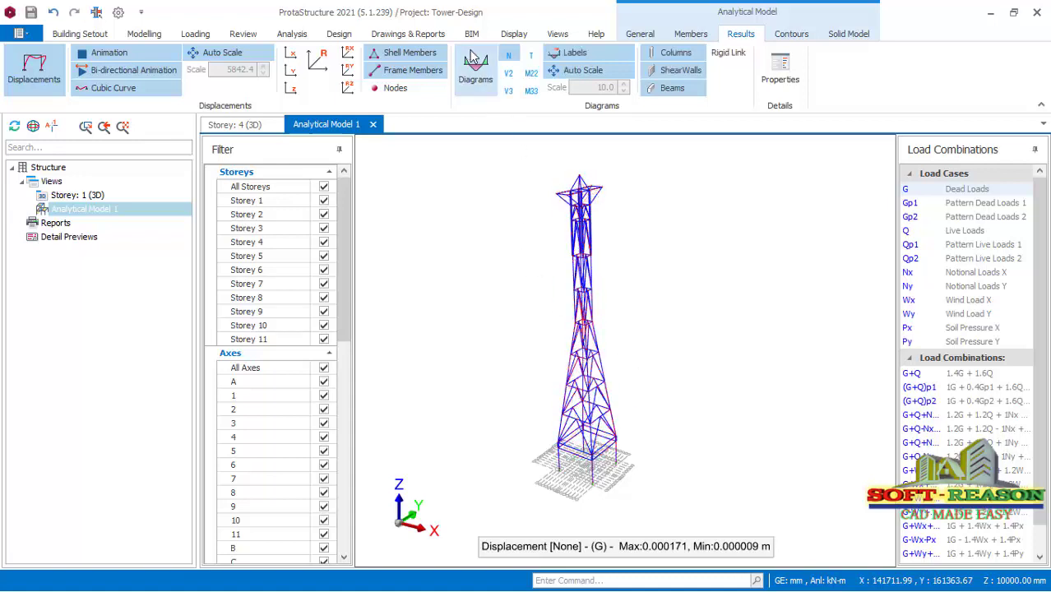
scroll(576, 378, up, 2)
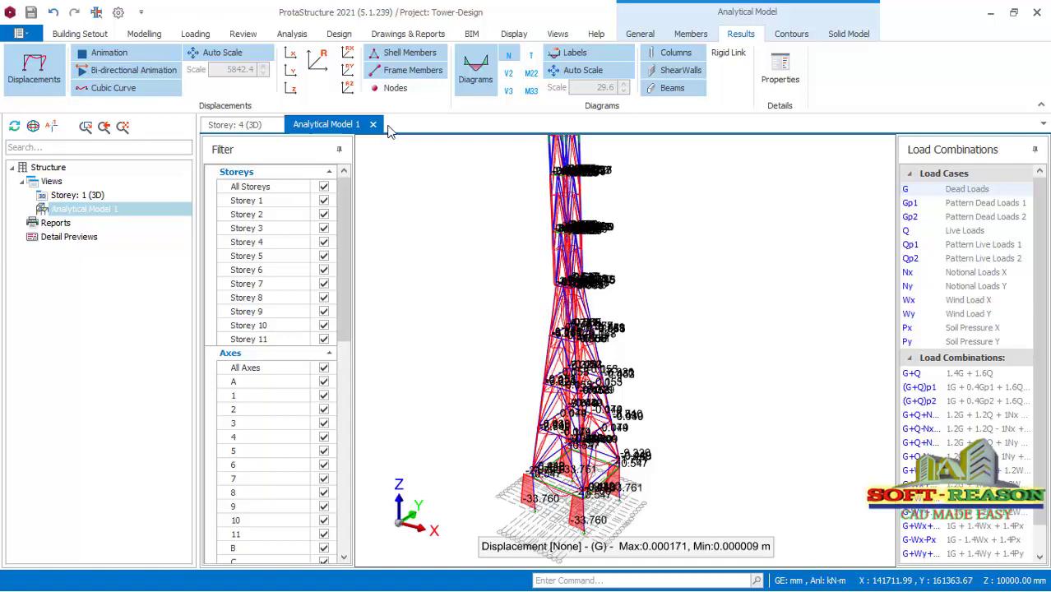
click(477, 72)
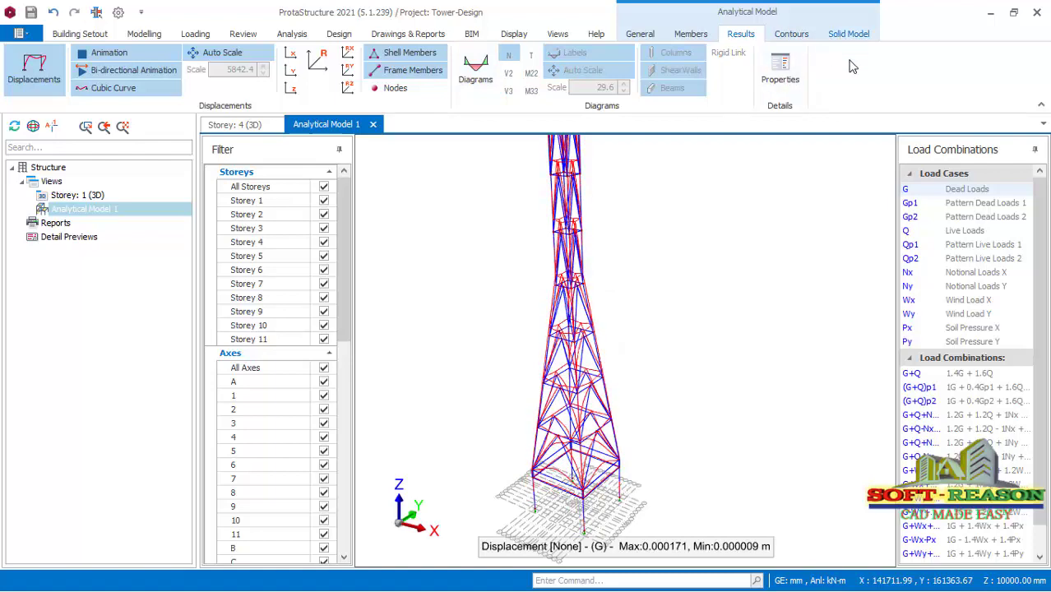
click(849, 35)
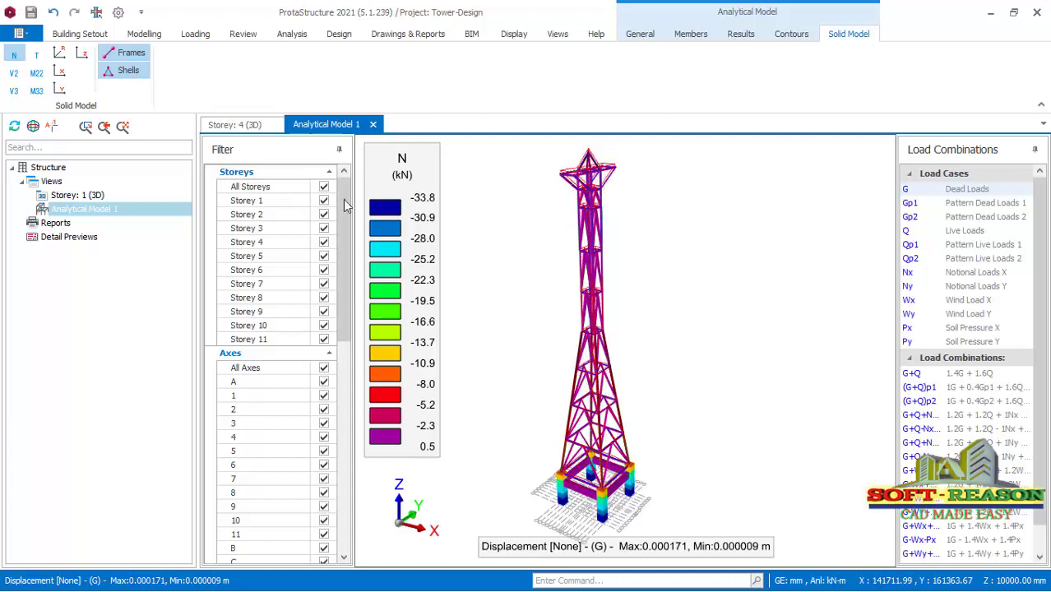
Compare the analytical model with the physical Storey: 4 (3D) view and look over the tower and its concrete base in 3D
click(246, 127)
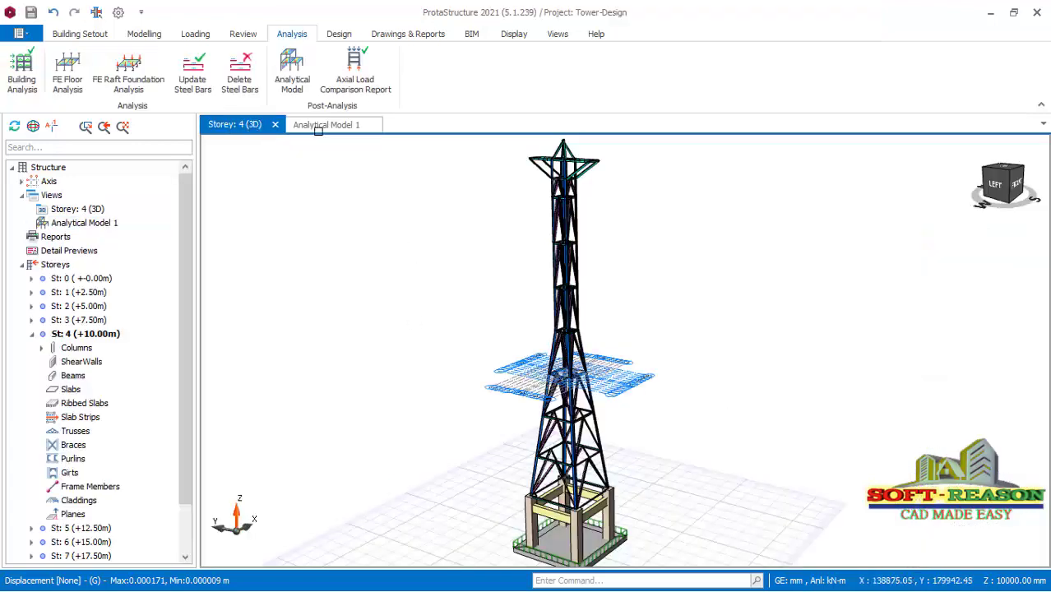
click(319, 129)
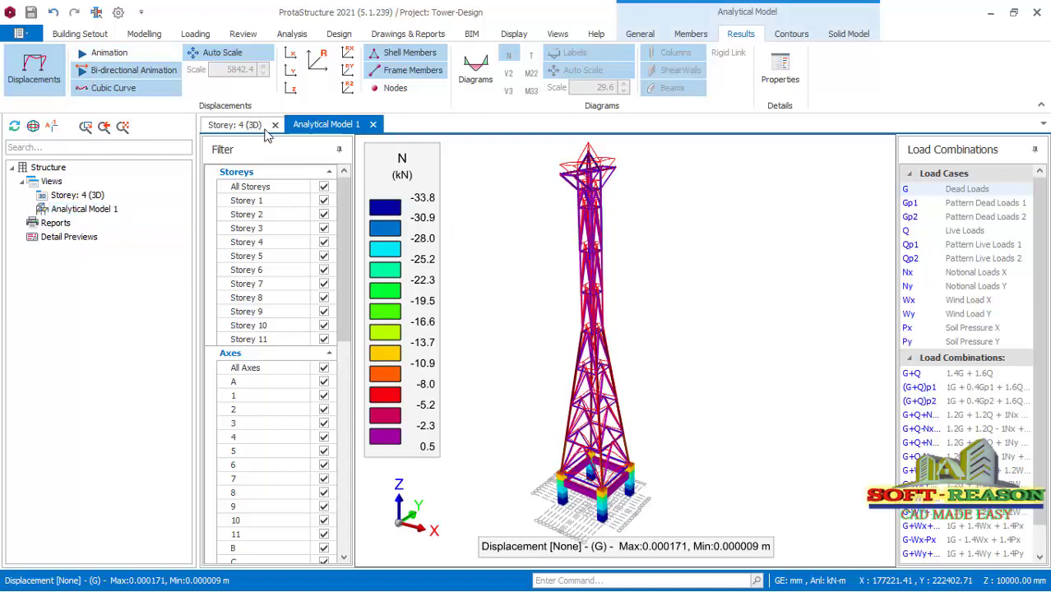
click(251, 125)
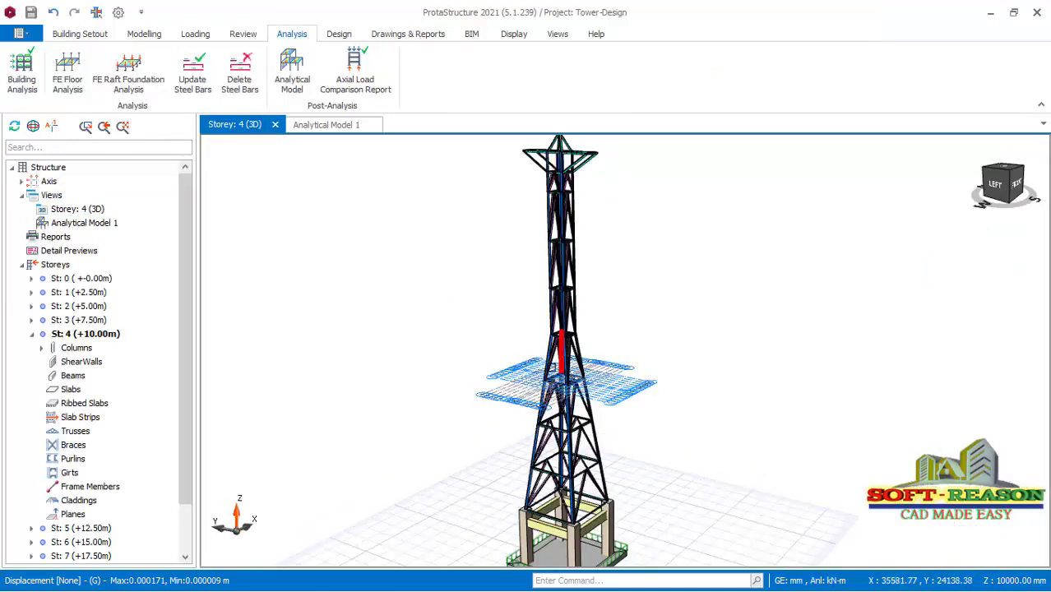
scroll(559, 387, down, 2)
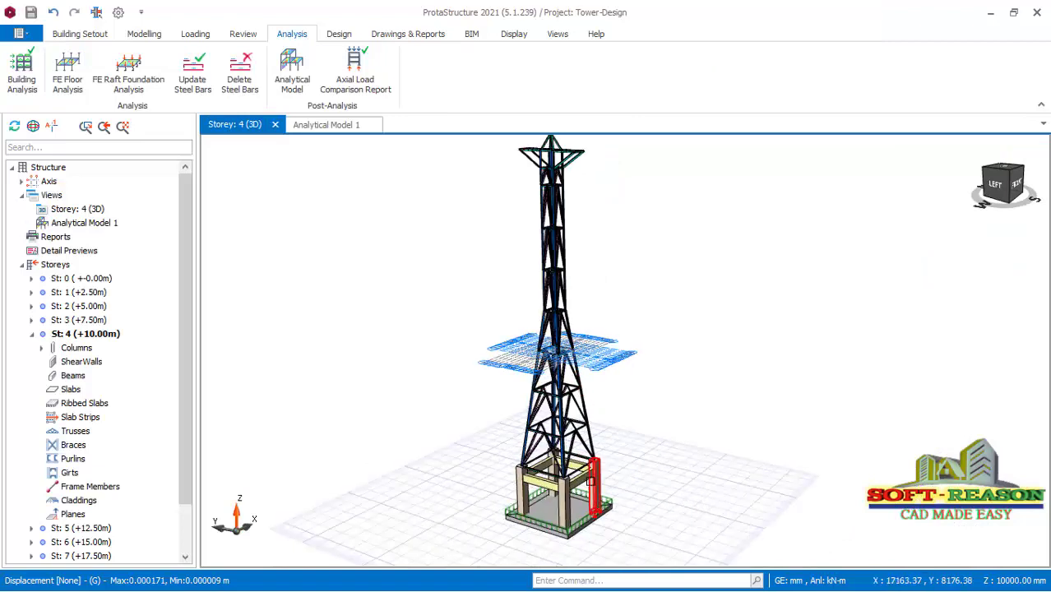
scroll(511, 411, down, 2)
scroll(511, 411, up, 2)
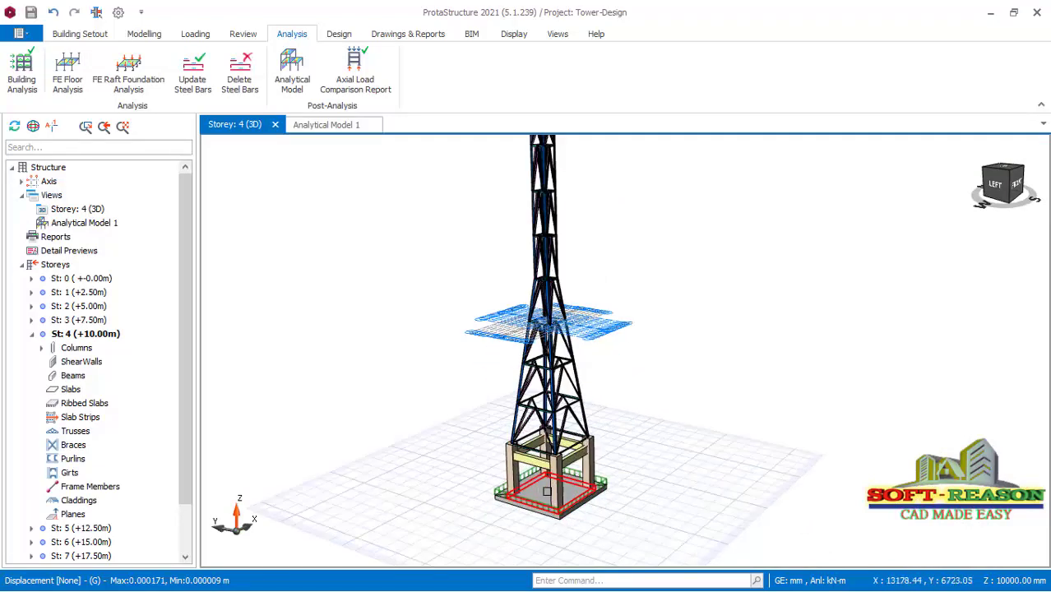
Colour the members of the physical 3D model by design status
click(557, 34)
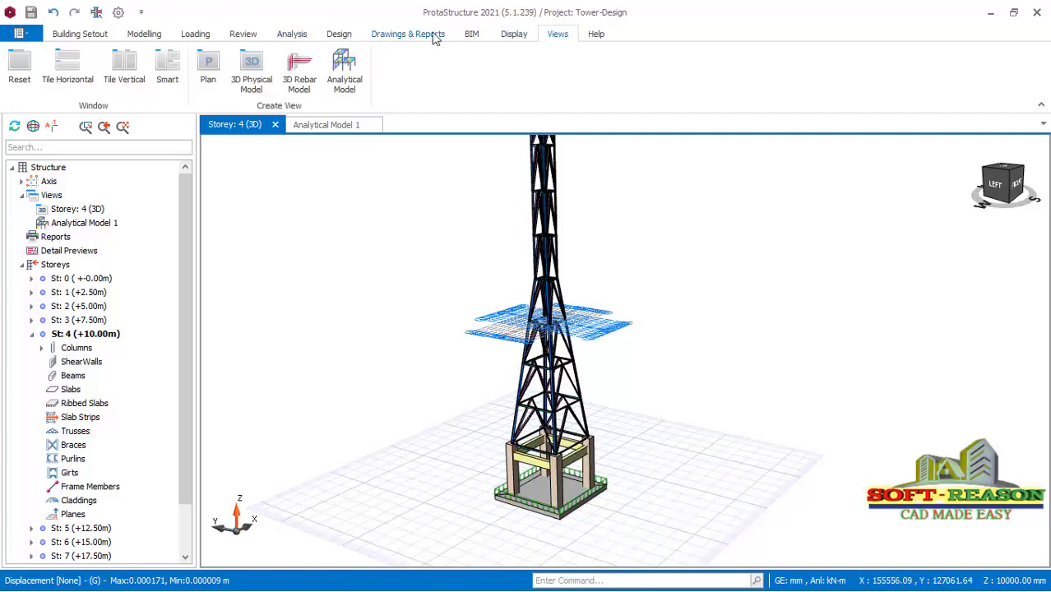
click(247, 36)
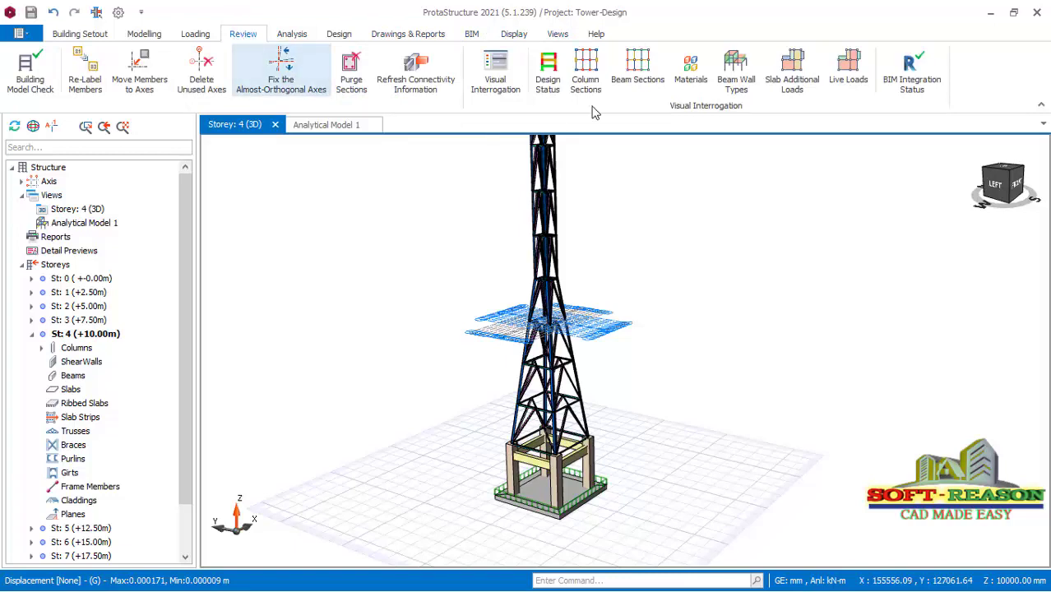
click(553, 88)
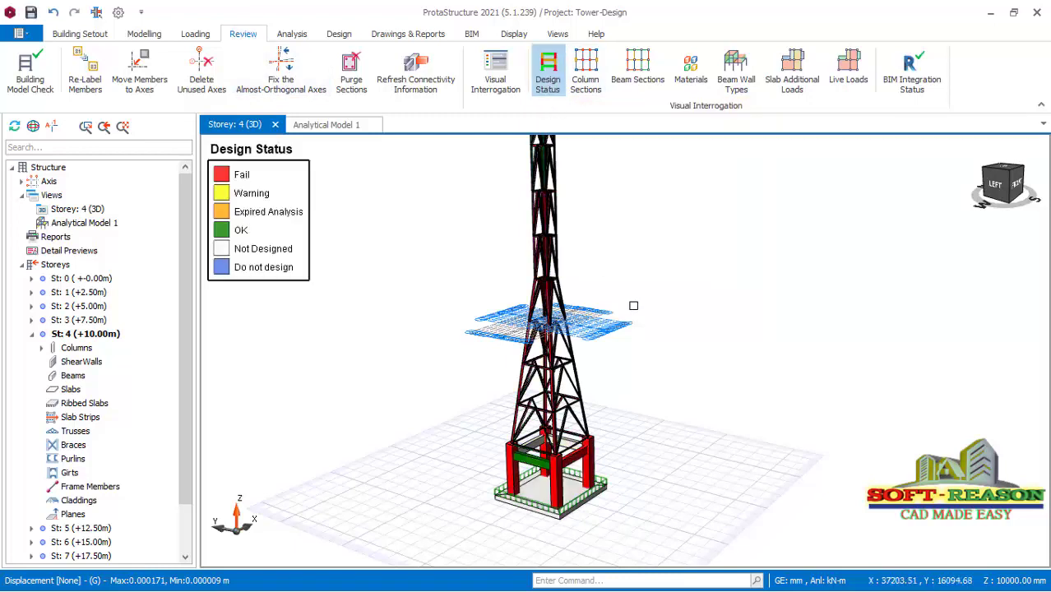
scroll(263, 244, up, 1)
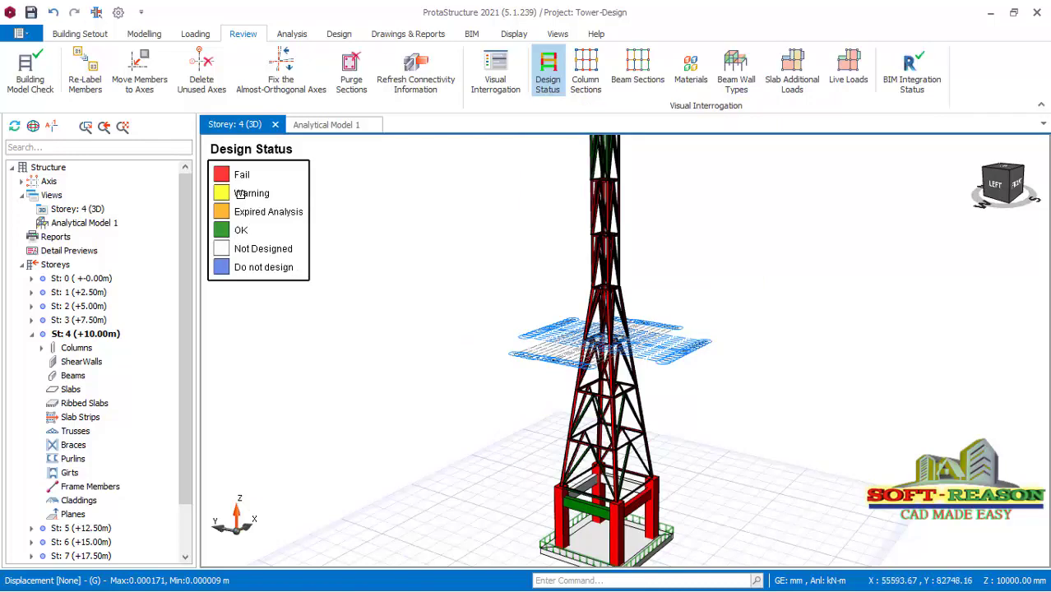
scroll(515, 369, down, 1)
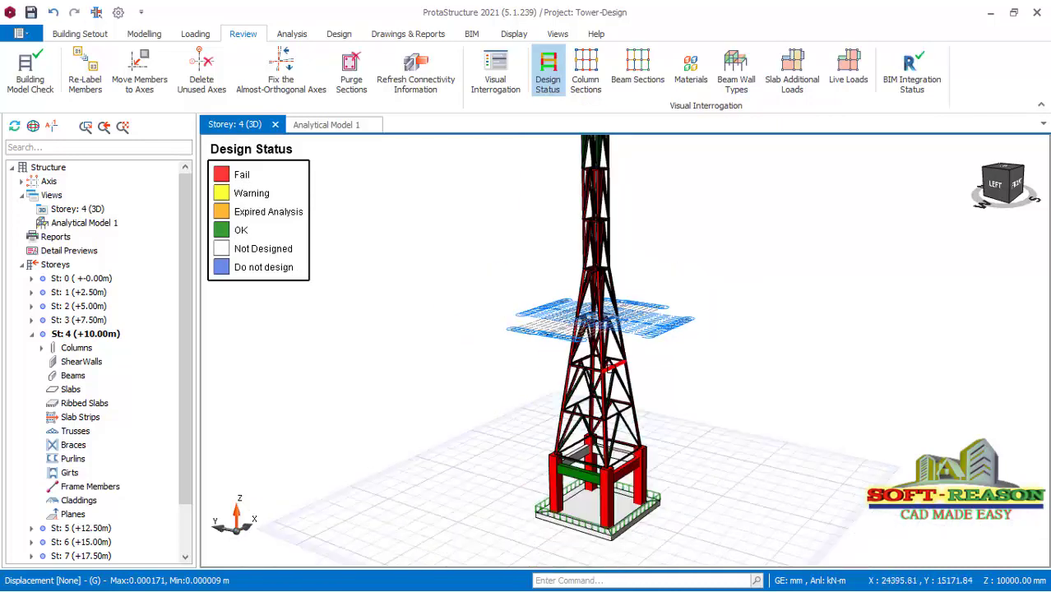
Examine the design status of the concrete base columns and beams and the lowest steel legs and braces from several sides
scroll(630, 561, up, 4)
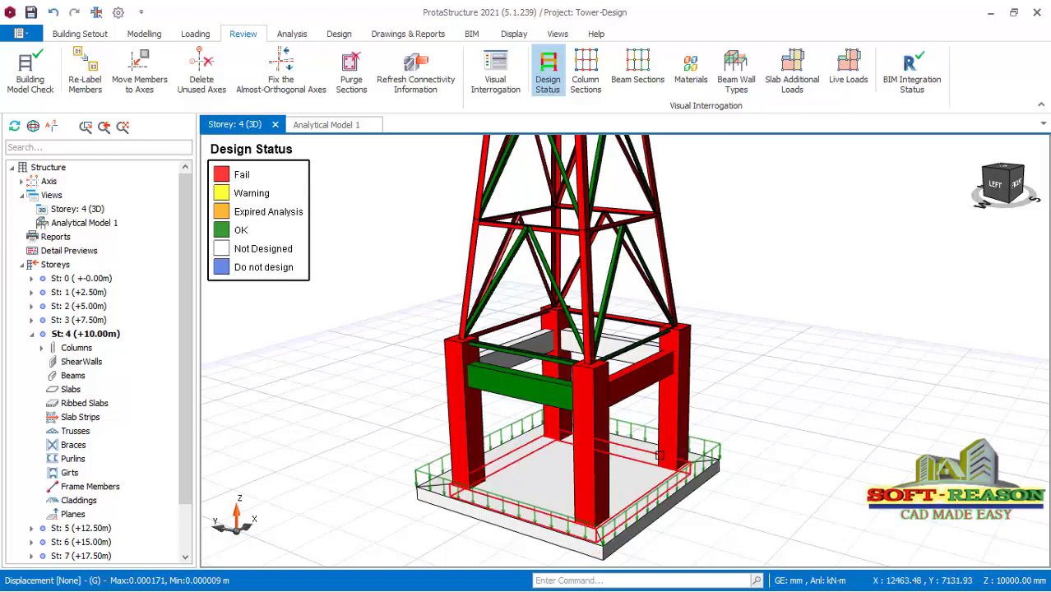
mouse_move(534, 483)
shift+middle_down()
mouse_move(598, 482)
mouse_move(549, 489)
mouse_move(593, 428)
mouse_move(703, 456)
mouse_move(616, 410)
shift+middle_up()
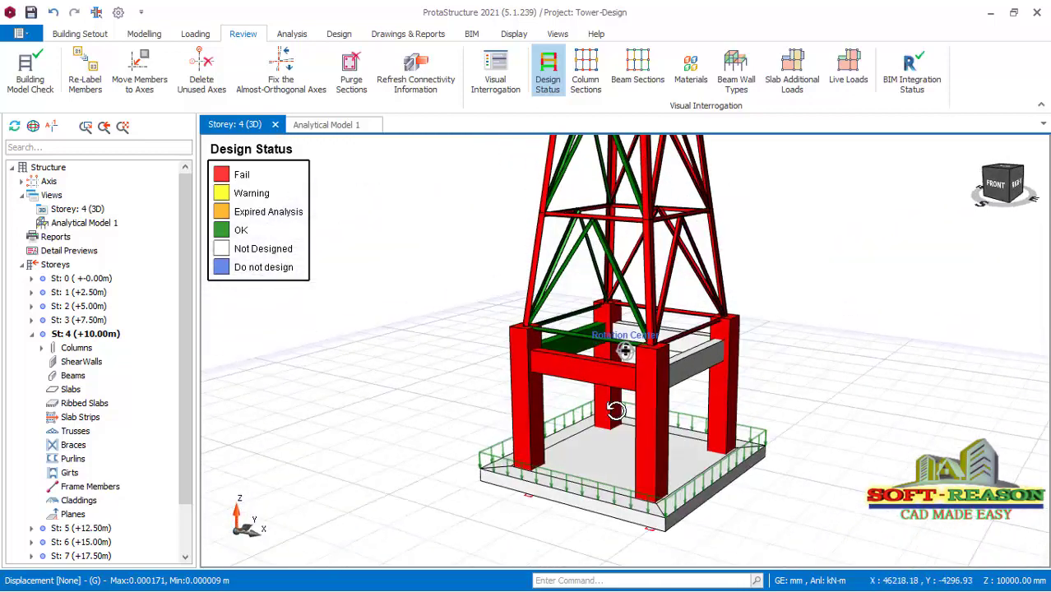
shift+middle_drag(750, 391, 674, 497)
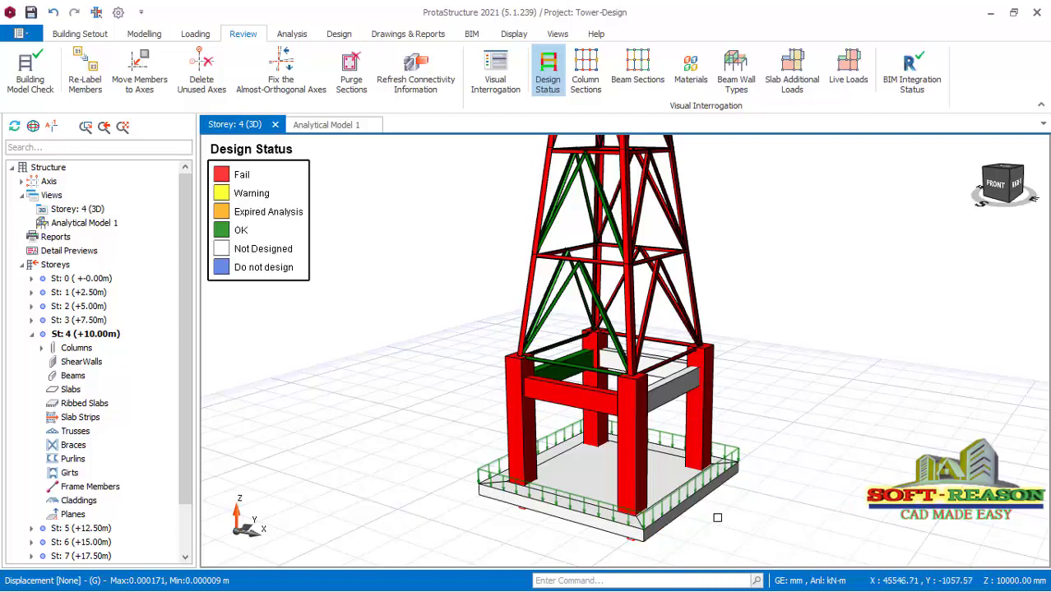
scroll(650, 510, down, 2)
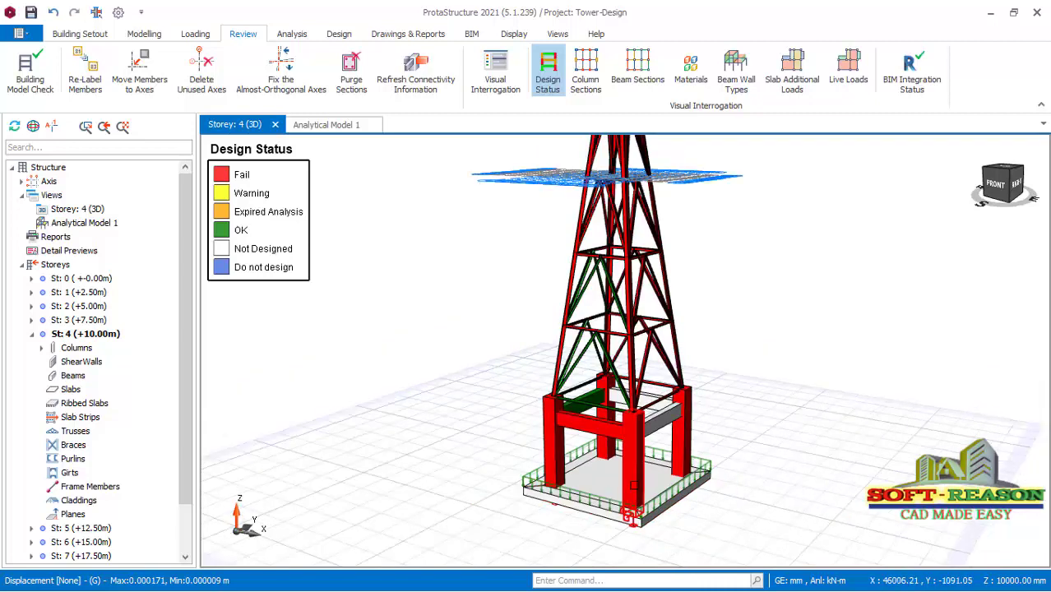
scroll(580, 439, up, 2)
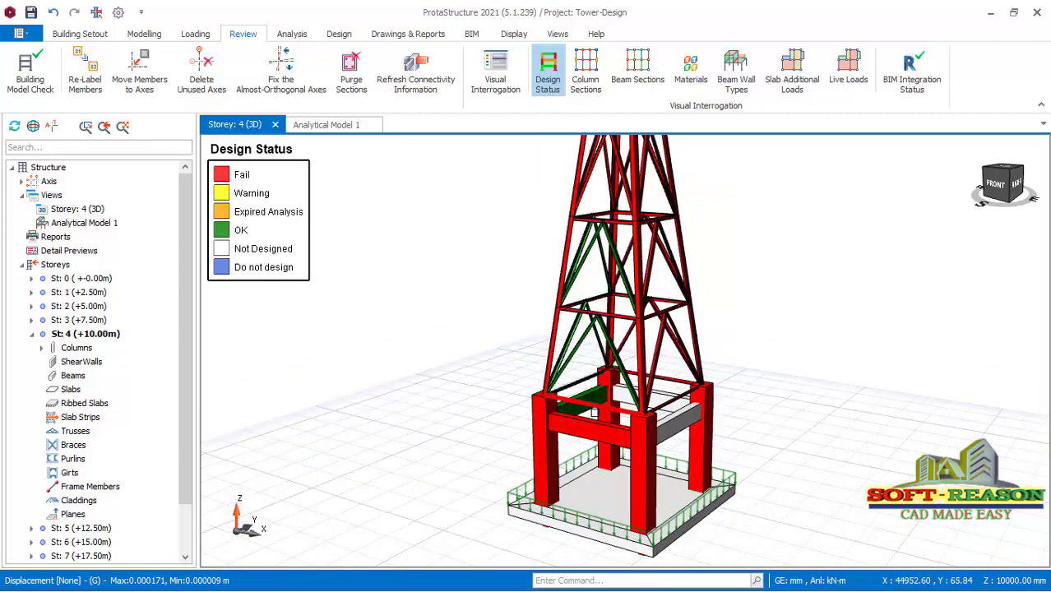
scroll(609, 431, up, 3)
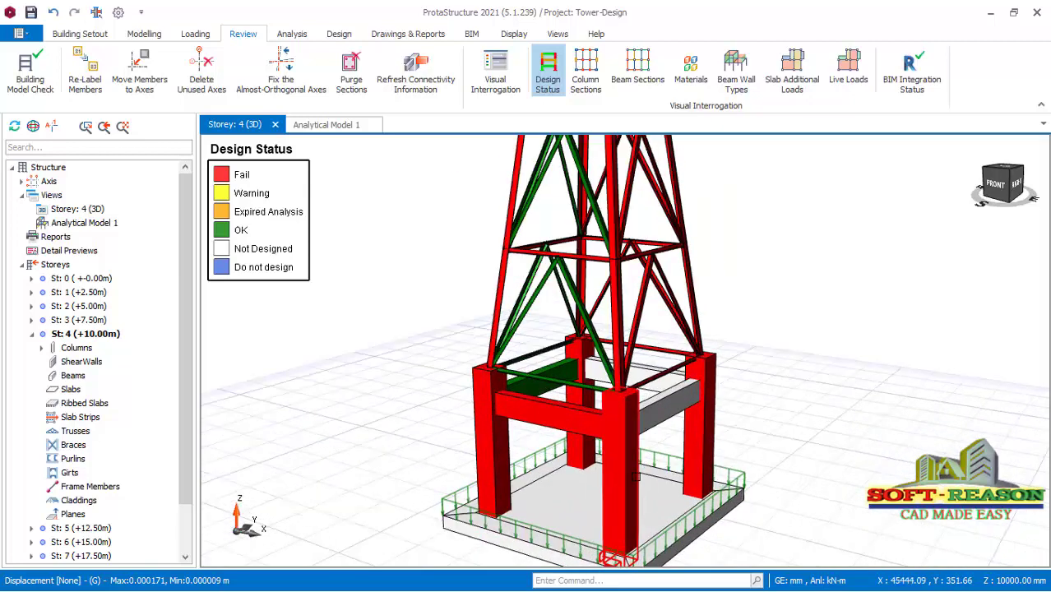
scroll(606, 413, up, 2)
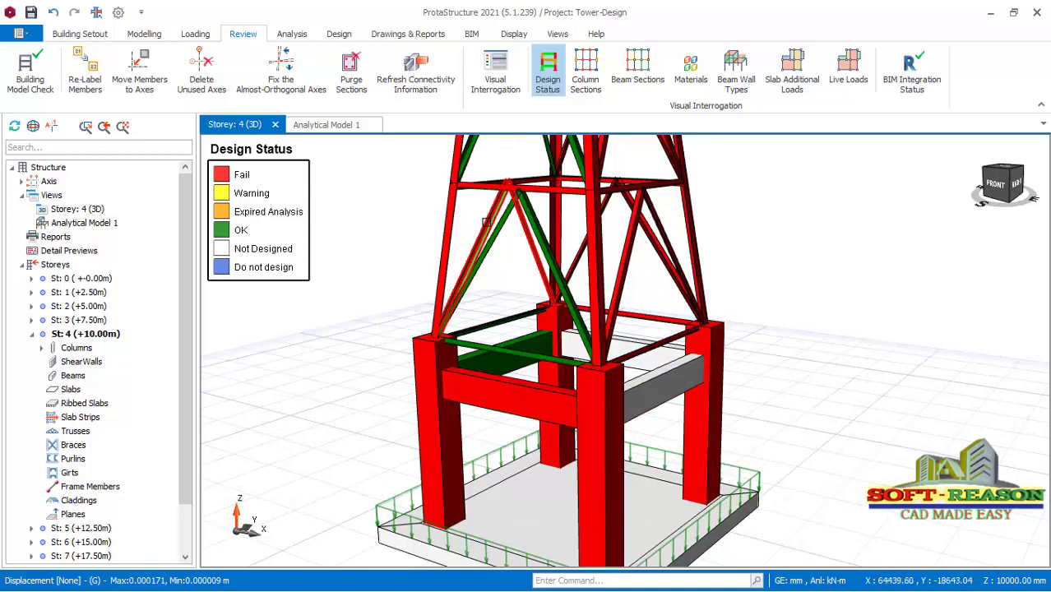
scroll(487, 222, up, 3)
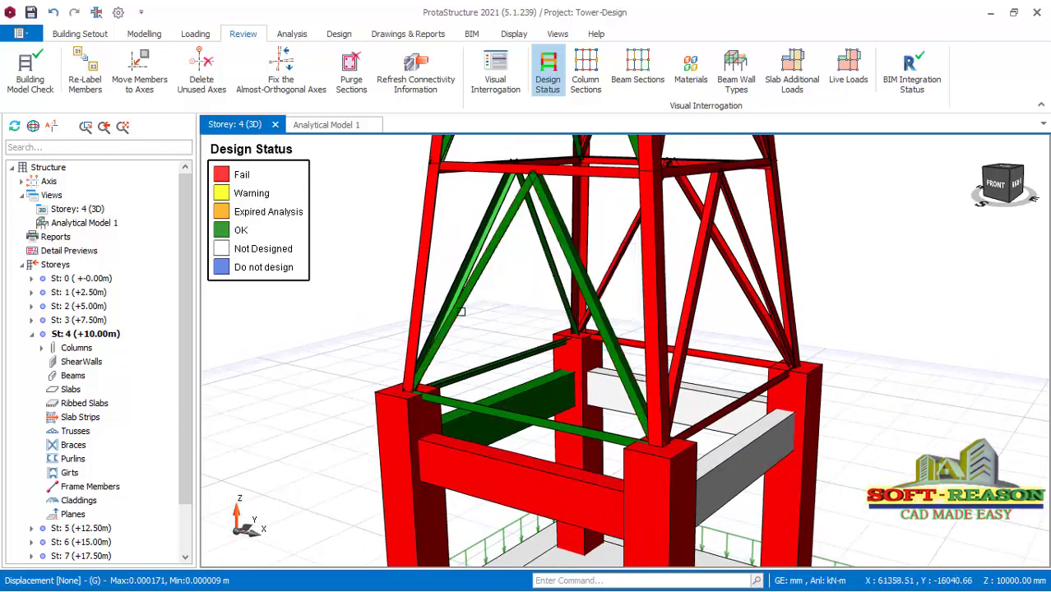
Open the steel member design of a lowest-level brace, check member F1 (UKA90X90X8), review its design summary, and close the design
click(489, 254)
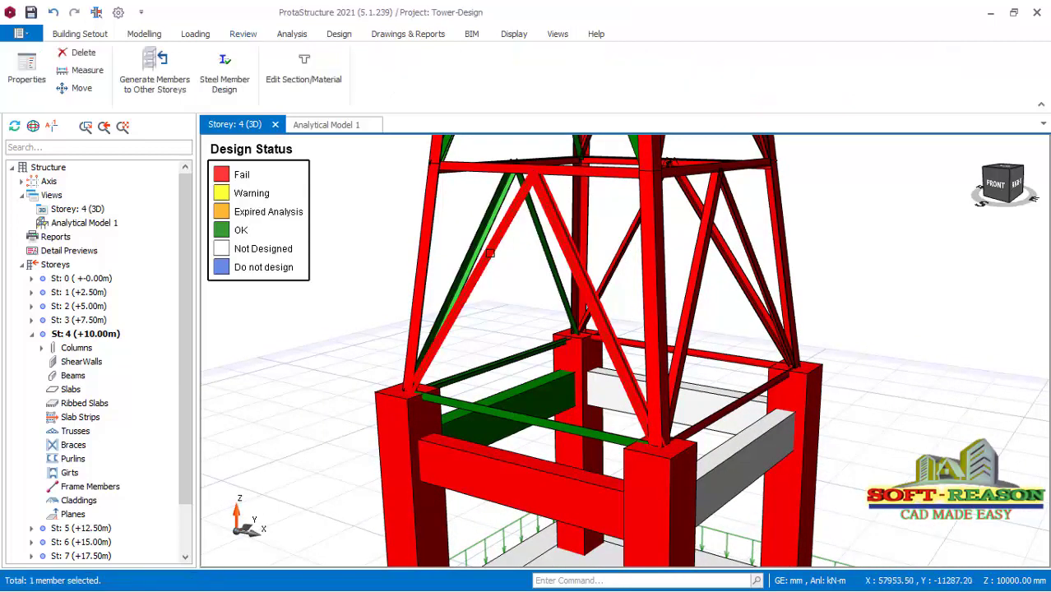
right_click(491, 255)
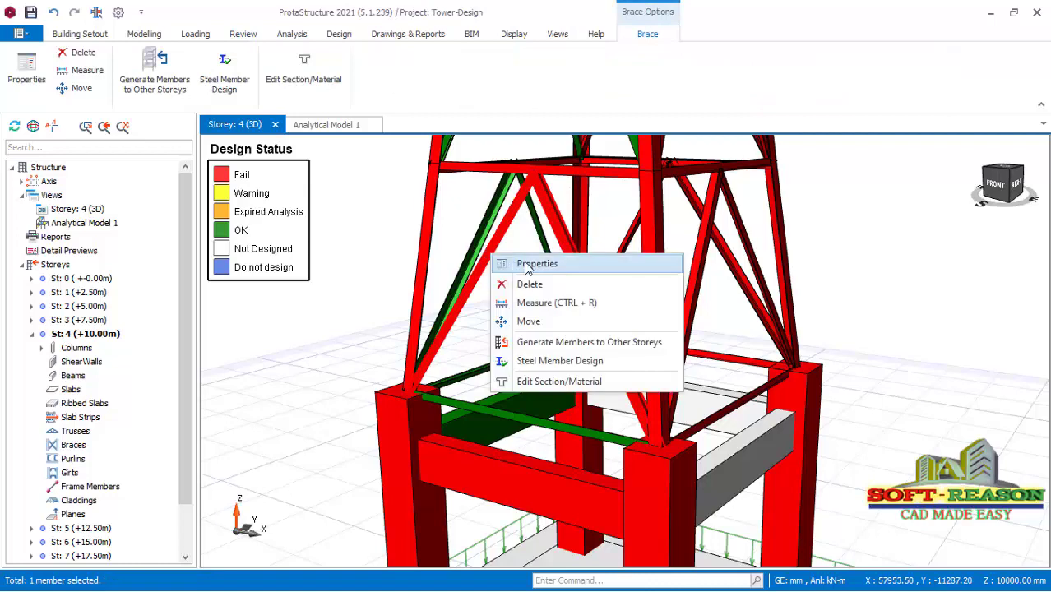
click(576, 364)
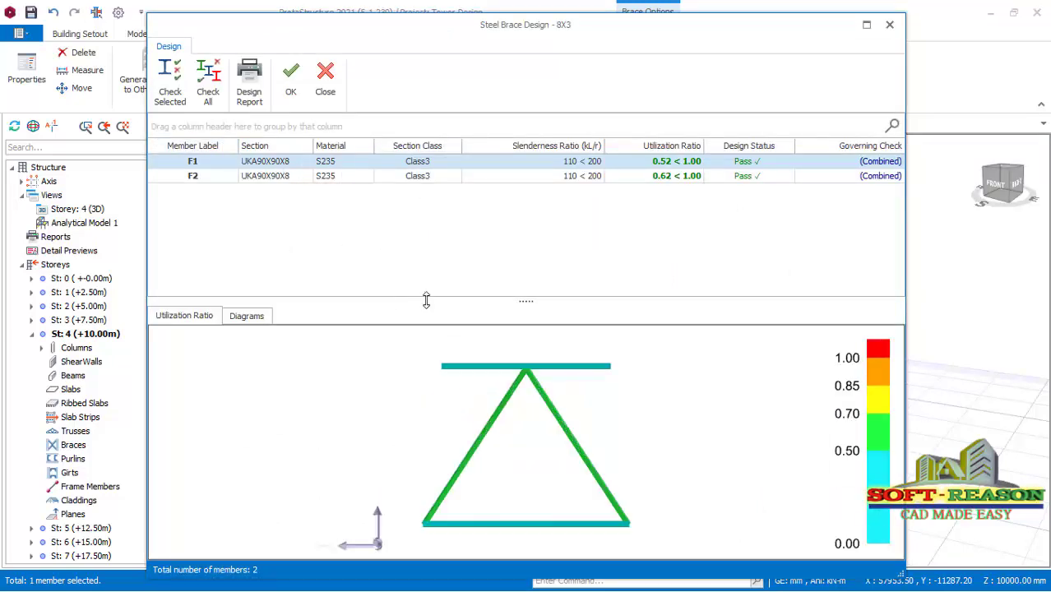
click(182, 98)
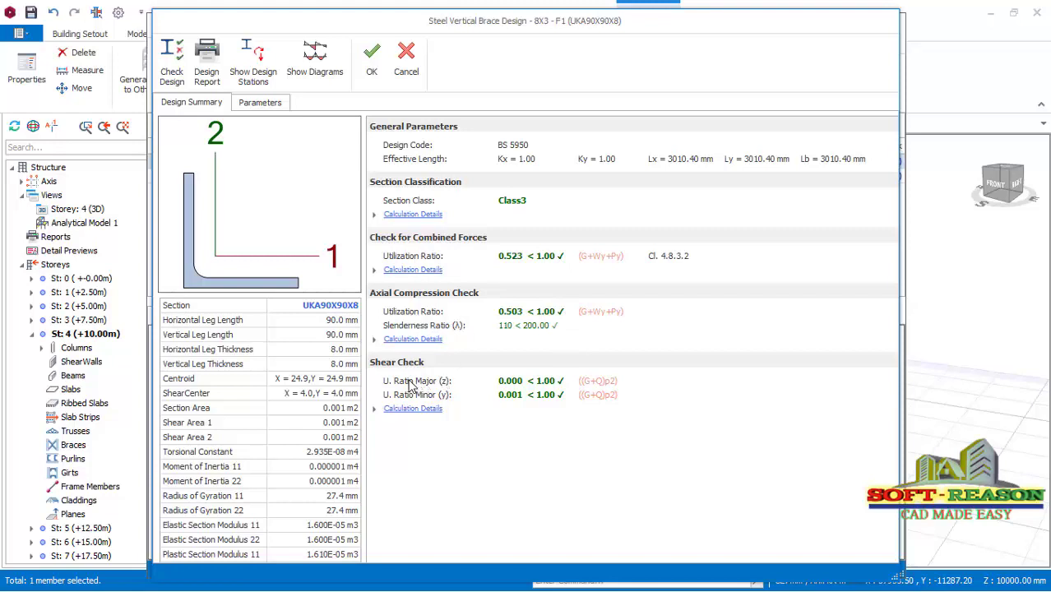
click(372, 58)
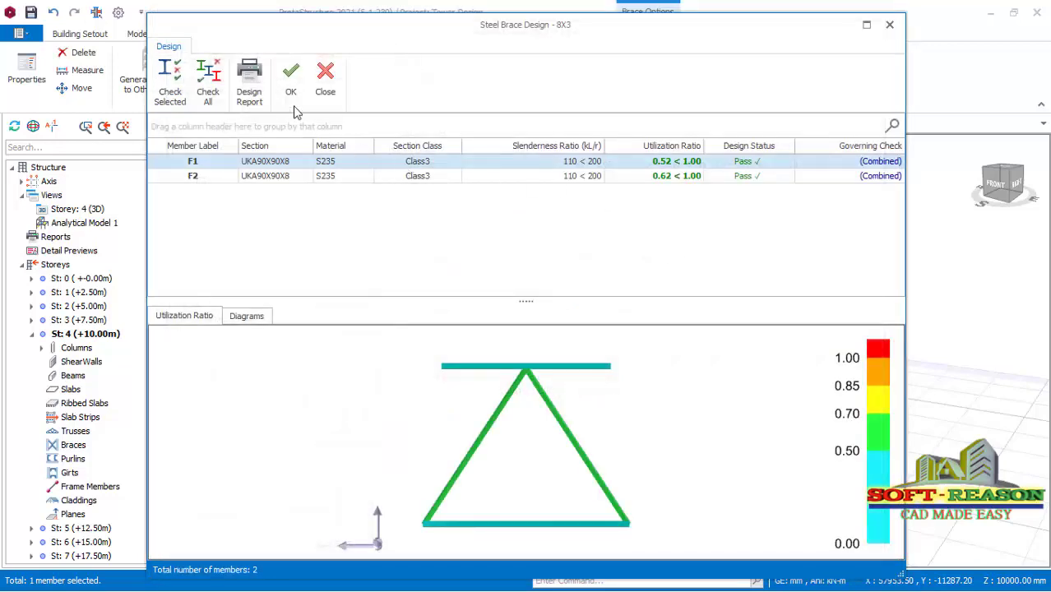
click(325, 83)
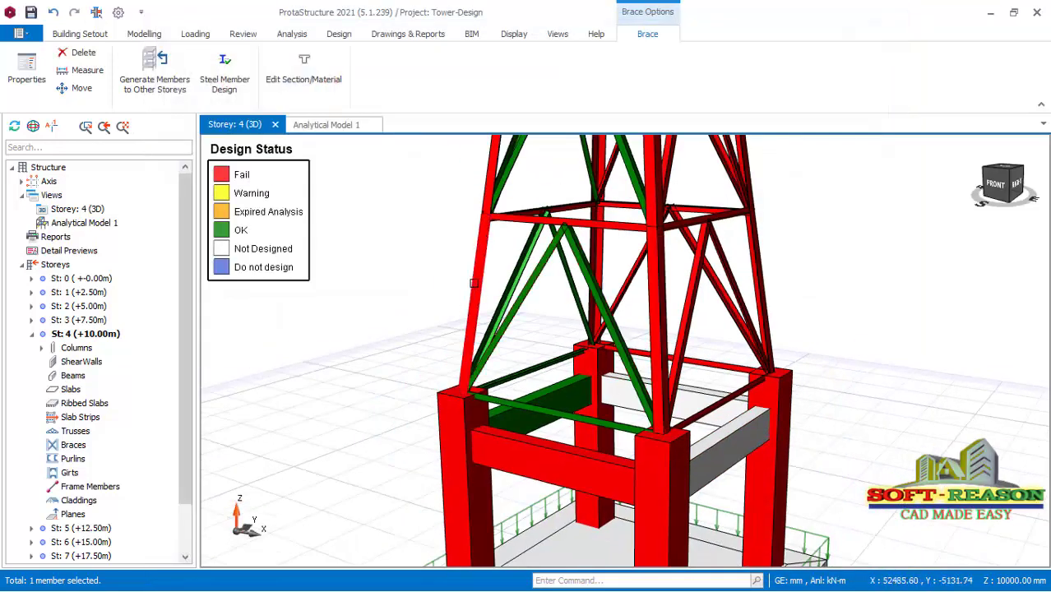
Examine the design status colours across the whole tower, from the concrete base to the top
scroll(585, 306, down, 5)
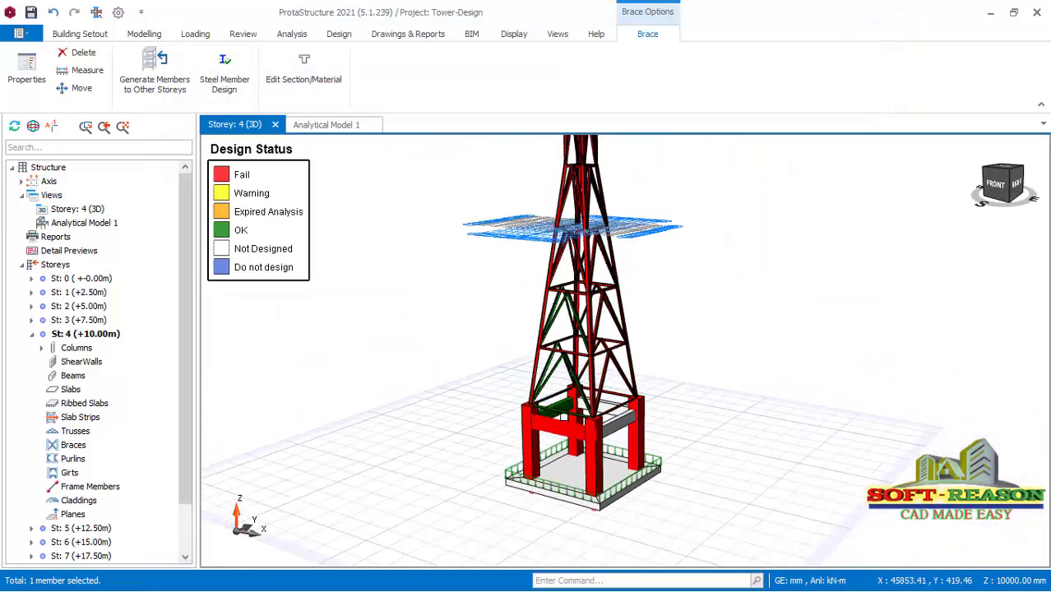
scroll(608, 467, up, 3)
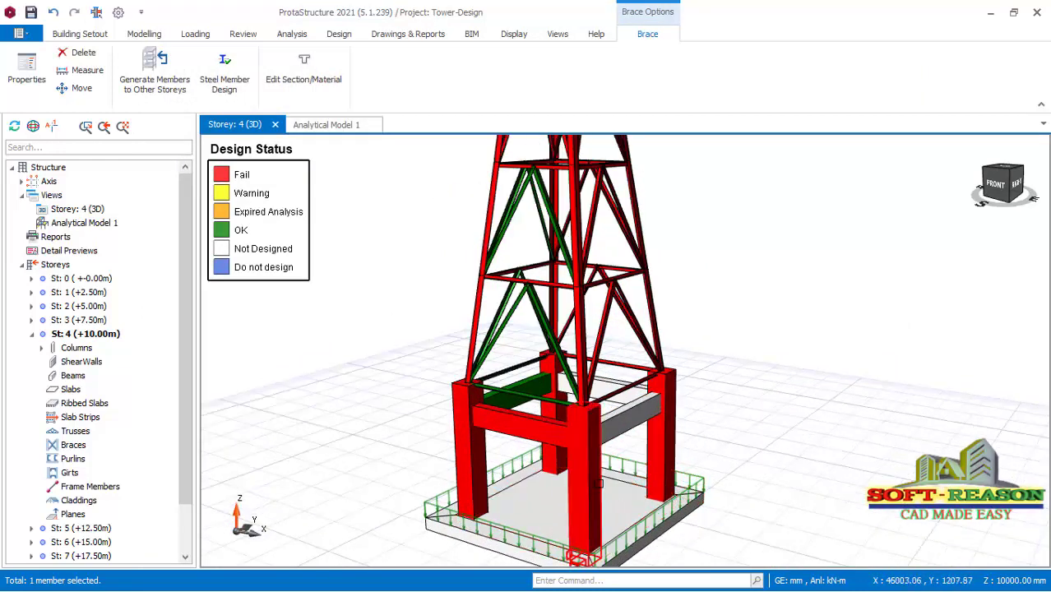
scroll(608, 467, up, 2)
scroll(565, 440, down, 2)
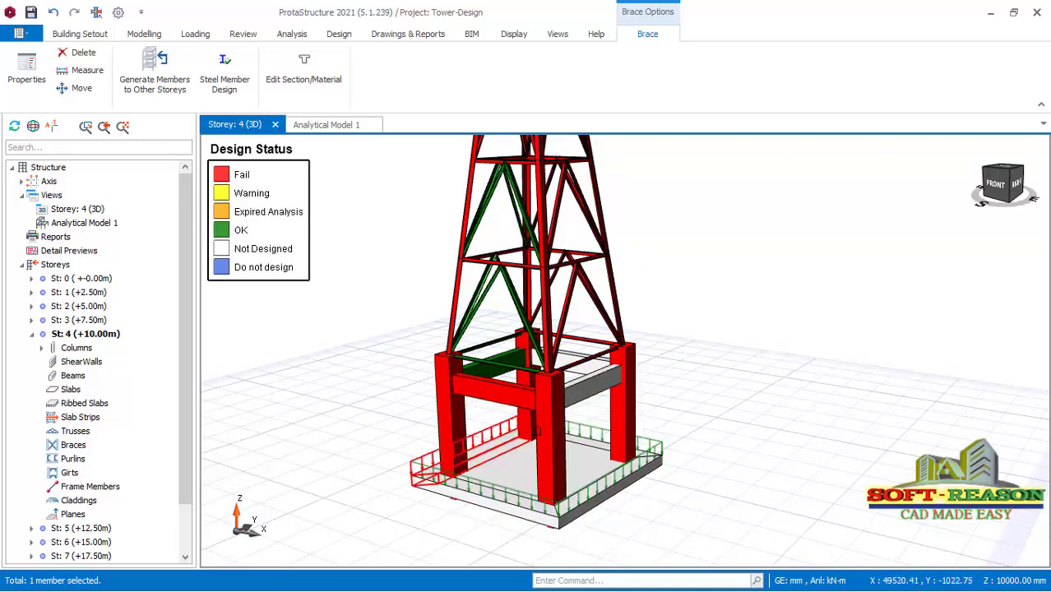
scroll(560, 481, down, 2)
scroll(559, 481, down, 3)
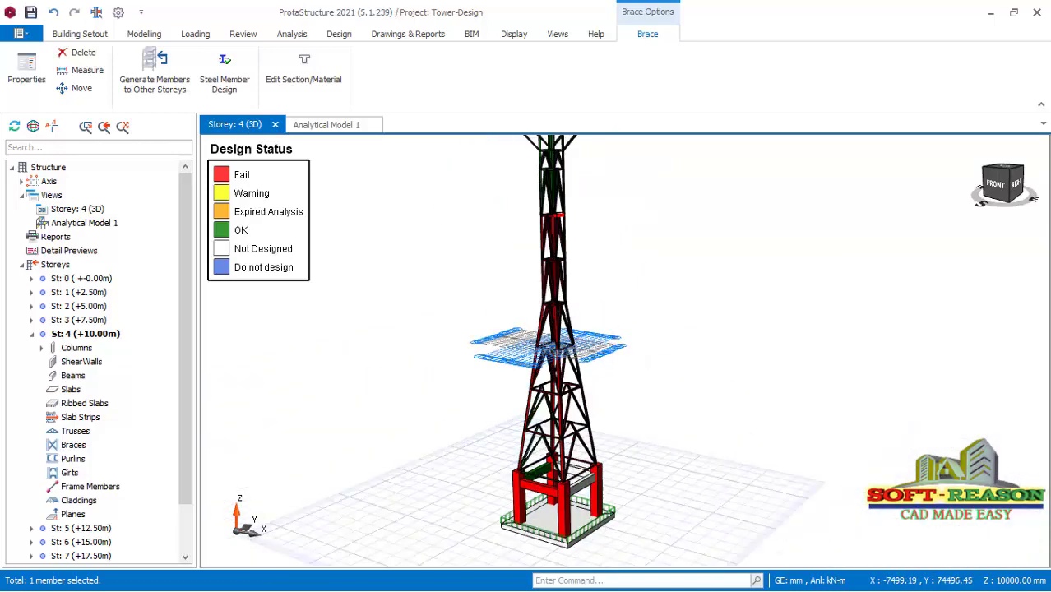
middle_drag(568, 354, 605, 347)
middle_drag(527, 365, 593, 312)
middle_drag(580, 161, 578, 252)
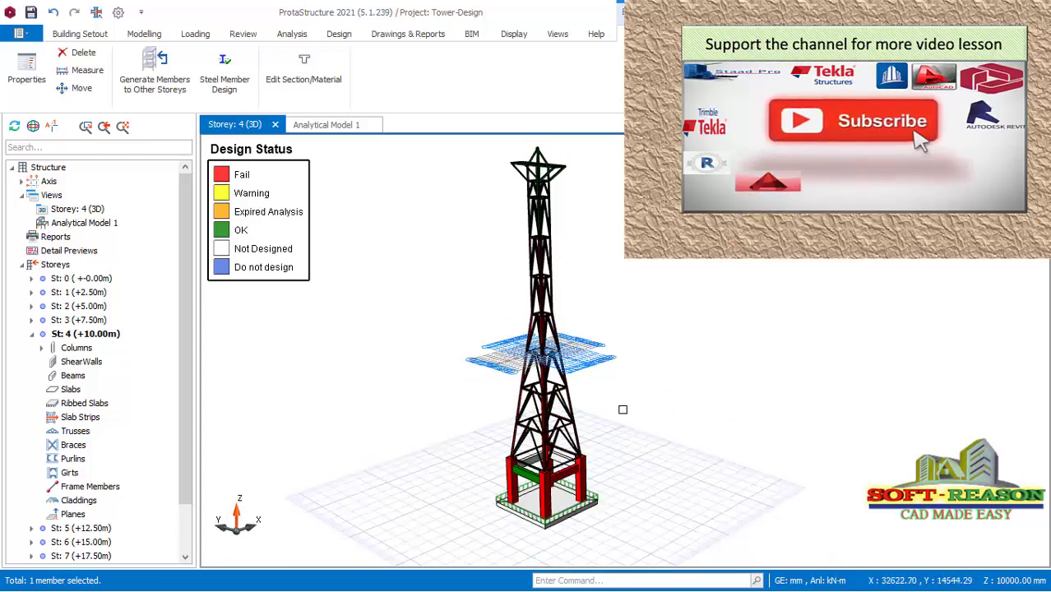